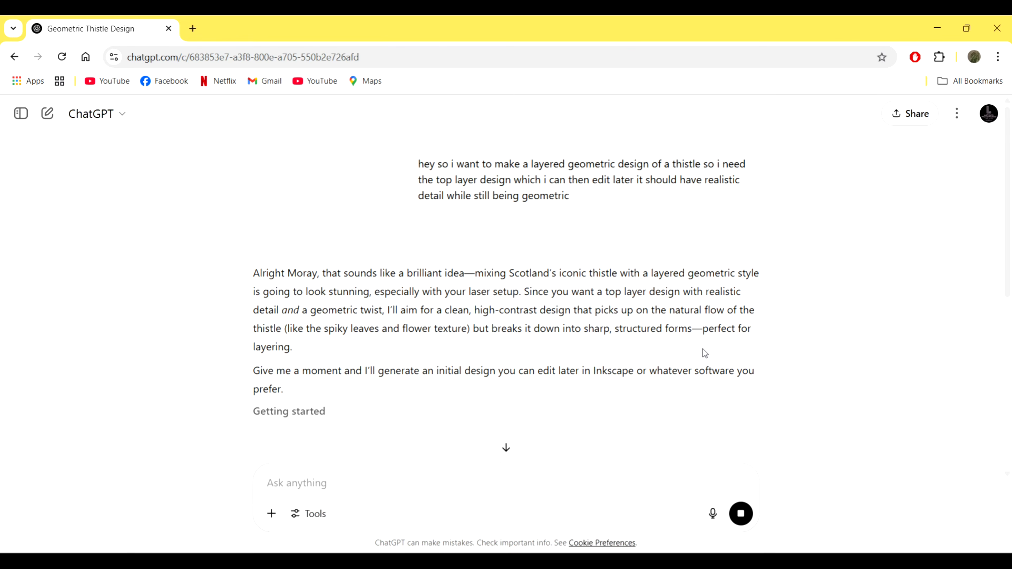
Step: Request a revision of the generated thistle with the prompt "make it 2 tone black and white like a true geometric design"
{"action": "scroll", "coordinate": [677, 331], "scroll_direction": "down", "scroll_amount": 2}
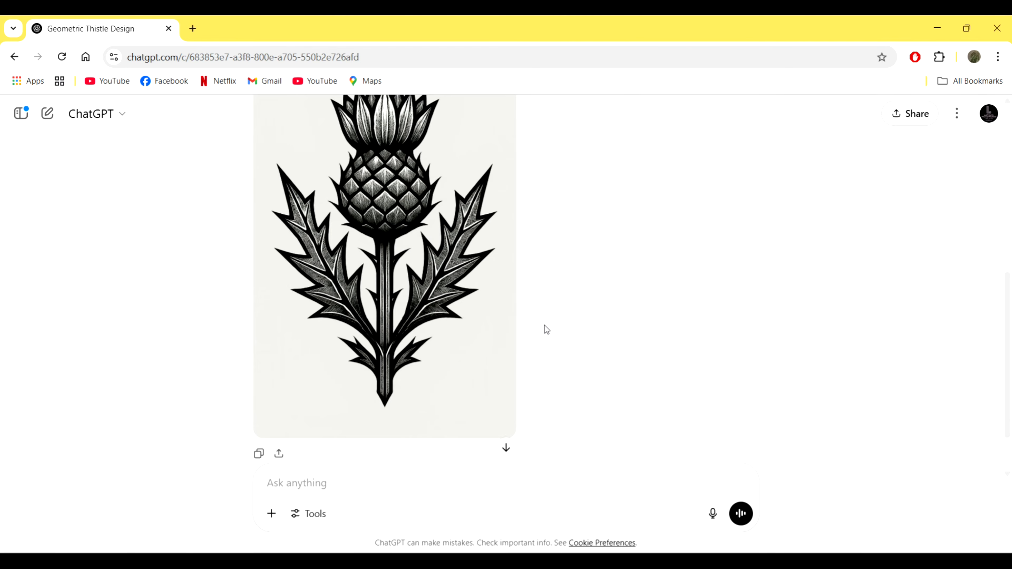
{"action": "scroll", "coordinate": [532, 354], "scroll_direction": "up", "scroll_amount": 2}
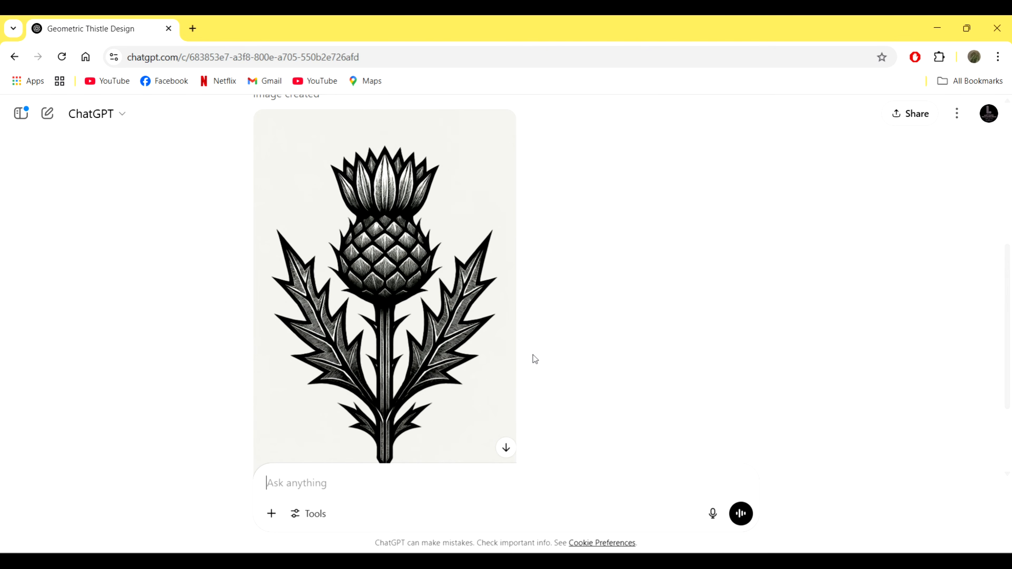
{"action": "type", "text": "make it"}
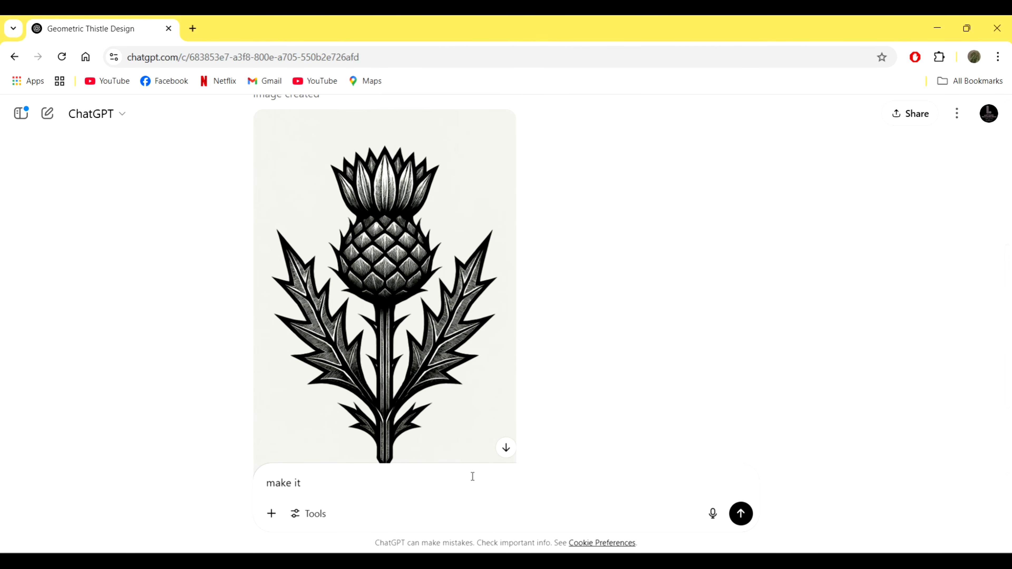
{"action": "type", "text": " 2 tone black and white"}
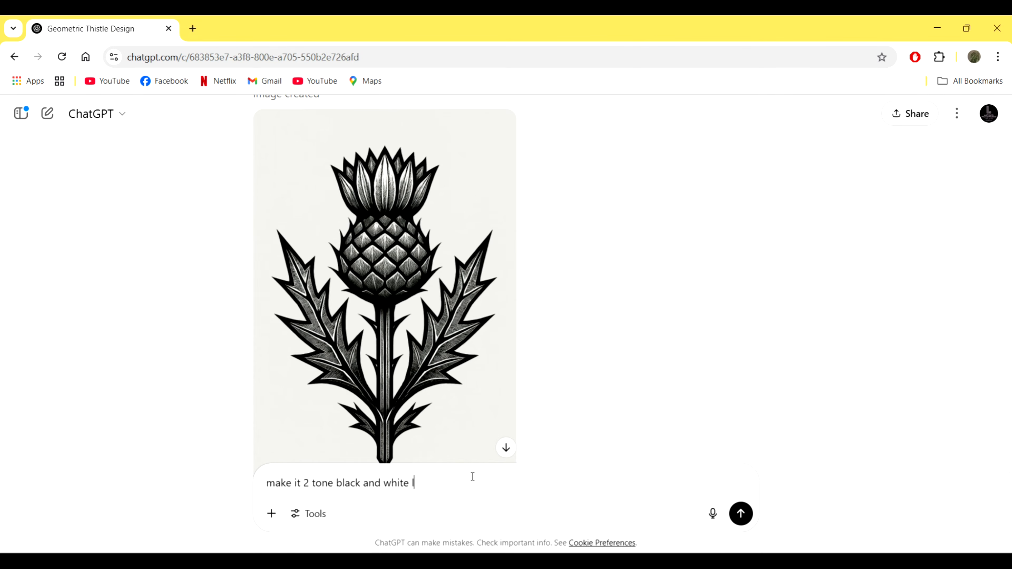
{"action": "type", "text": " like a true geometric desi"}
{"action": "type", "text": "gn"}
{"action": "key", "text": "Return"}
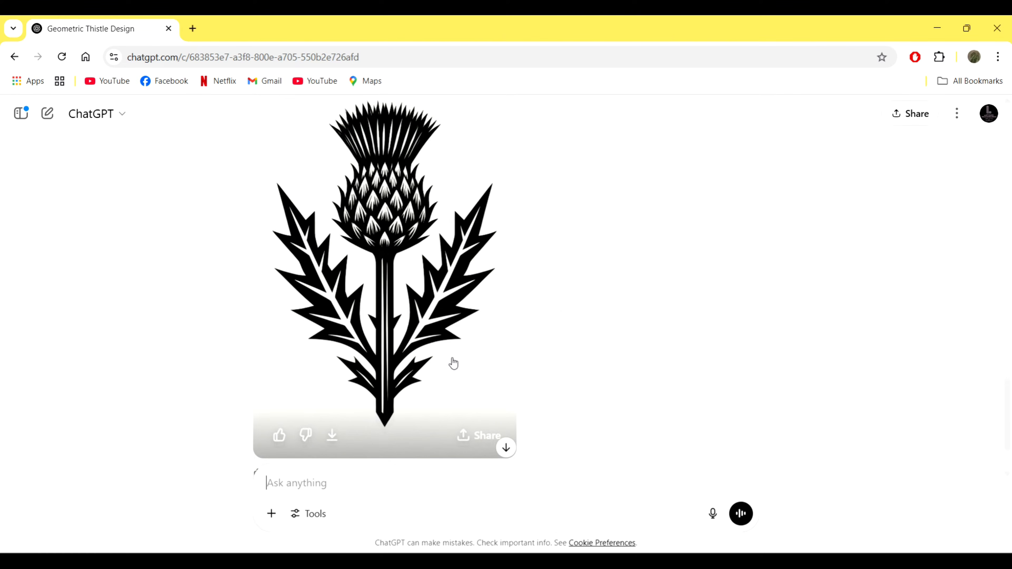
Step: Copy the two-tone thistle image, switch to Inkscape and paste it into the empty document
{"action": "right_click", "coordinate": [417, 230]}
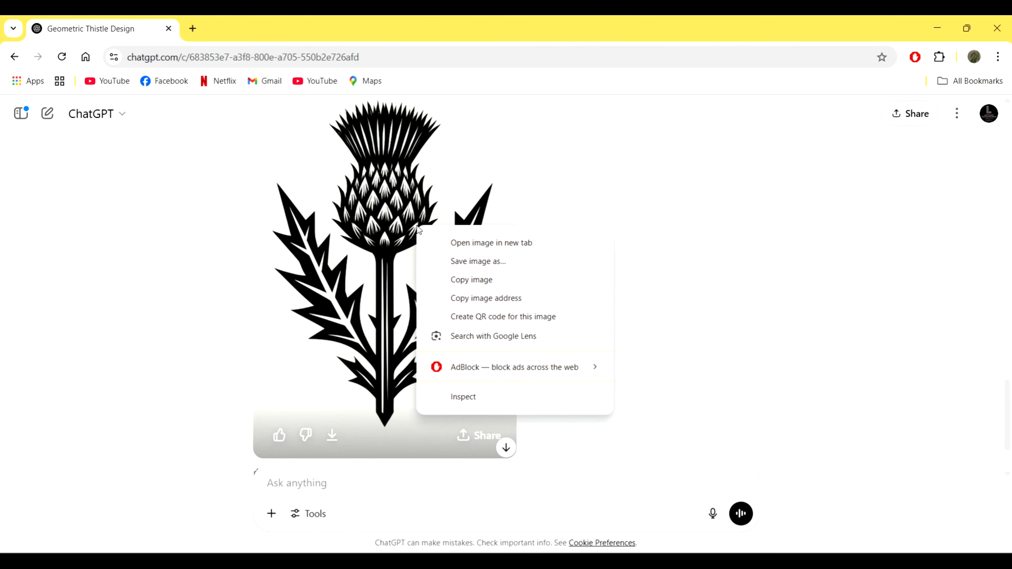
{"action": "left_click", "coordinate": [491, 281]}
{"action": "key", "text": "alt+Tab"}
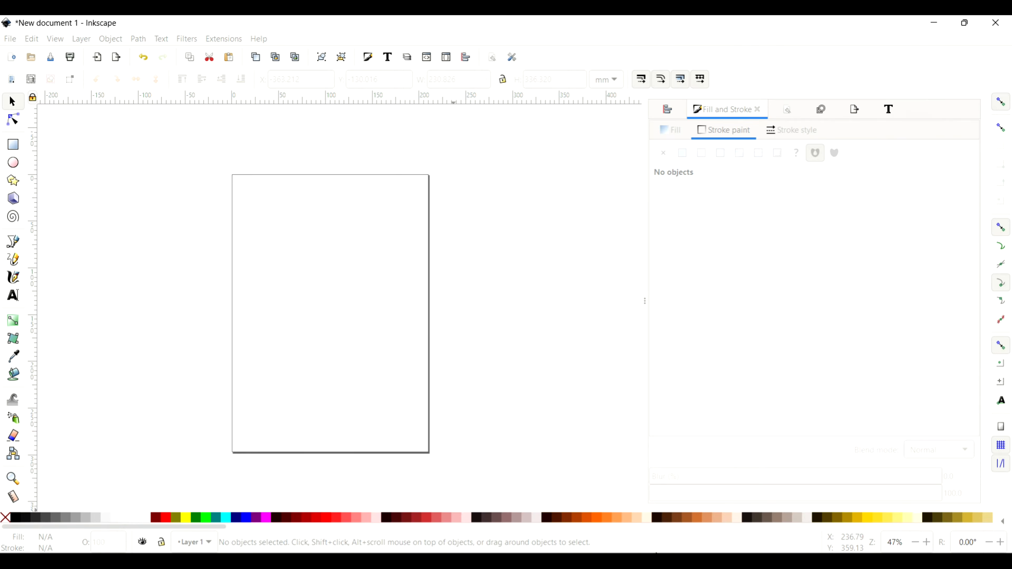
{"action": "right_click", "coordinate": [372, 331]}
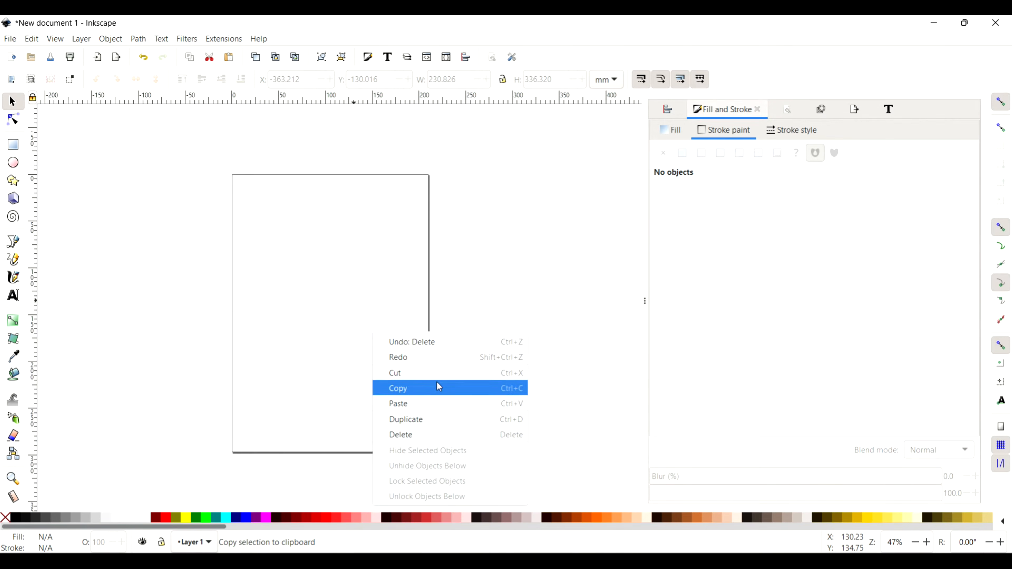
{"action": "left_click", "coordinate": [430, 398]}
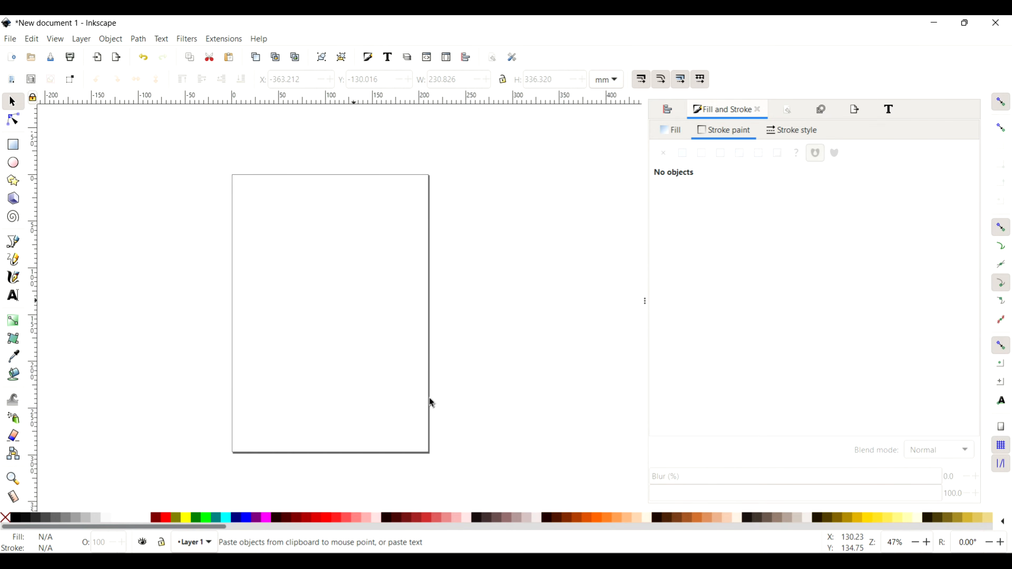
{"action": "left_click", "coordinate": [430, 411]}
Step: Trace the pasted thistle image as a single-scan brightness cutoff bitmap, refreshing the preview before applying
{"action": "left_click", "coordinate": [822, 110]}
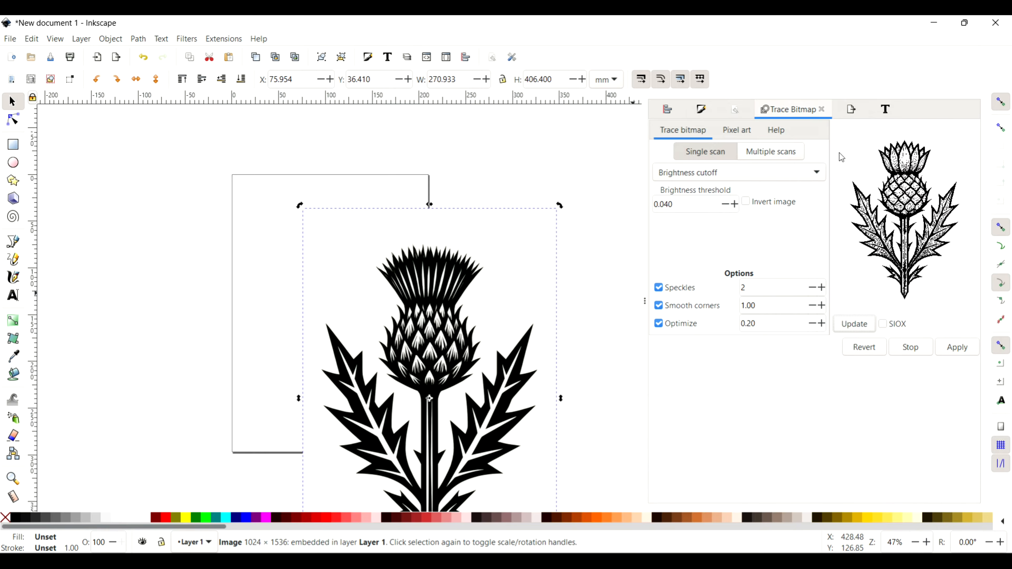
{"action": "left_click", "coordinate": [848, 322]}
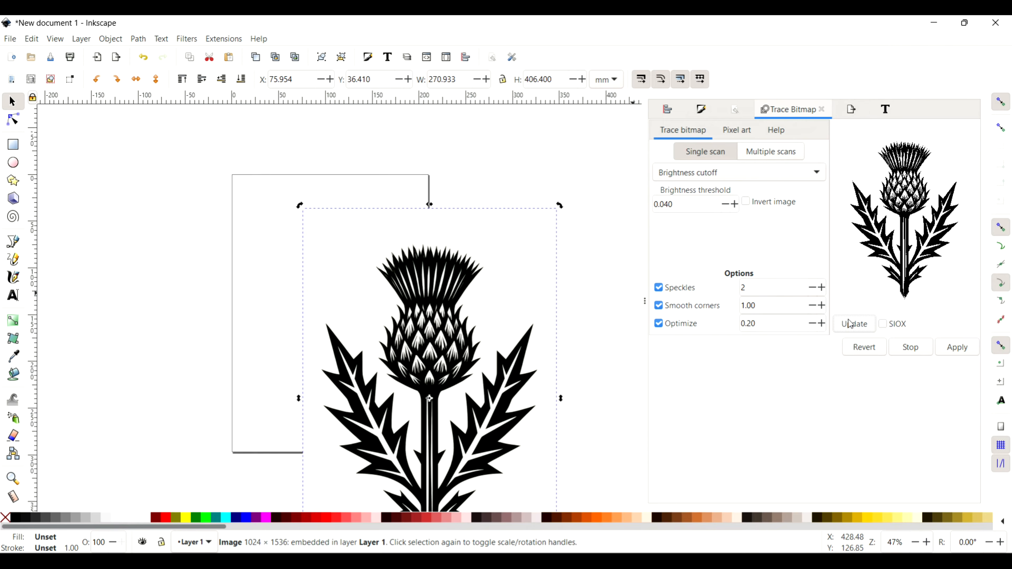
{"action": "left_click", "coordinate": [956, 347]}
Step: Move the traced thistle off the source image and delete the original bitmap
{"action": "left_click_drag", "start_coordinate": [405, 347], "coordinate": [153, 255]}
{"action": "left_click", "coordinate": [429, 335]}
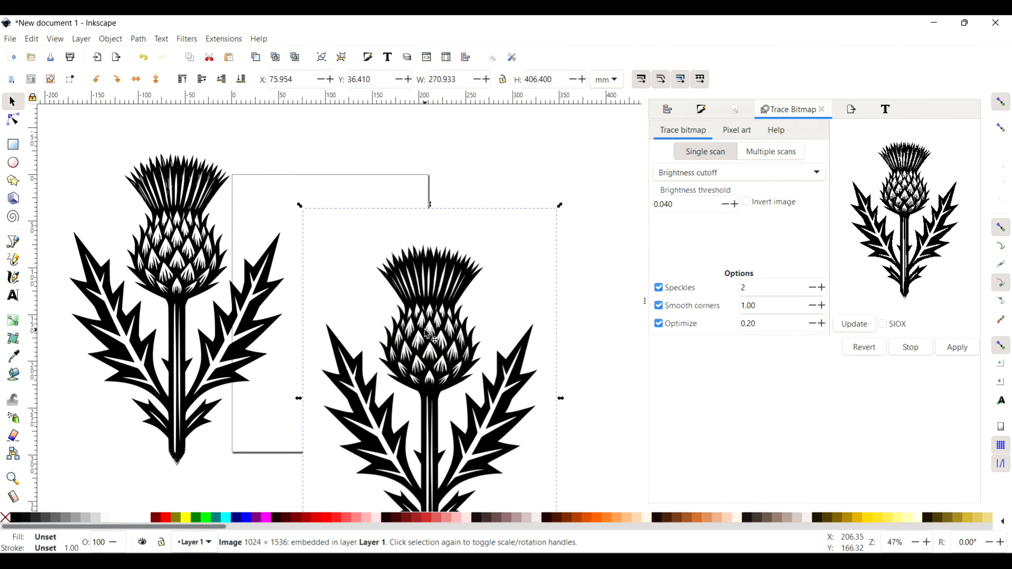
{"action": "key", "text": "Delete"}
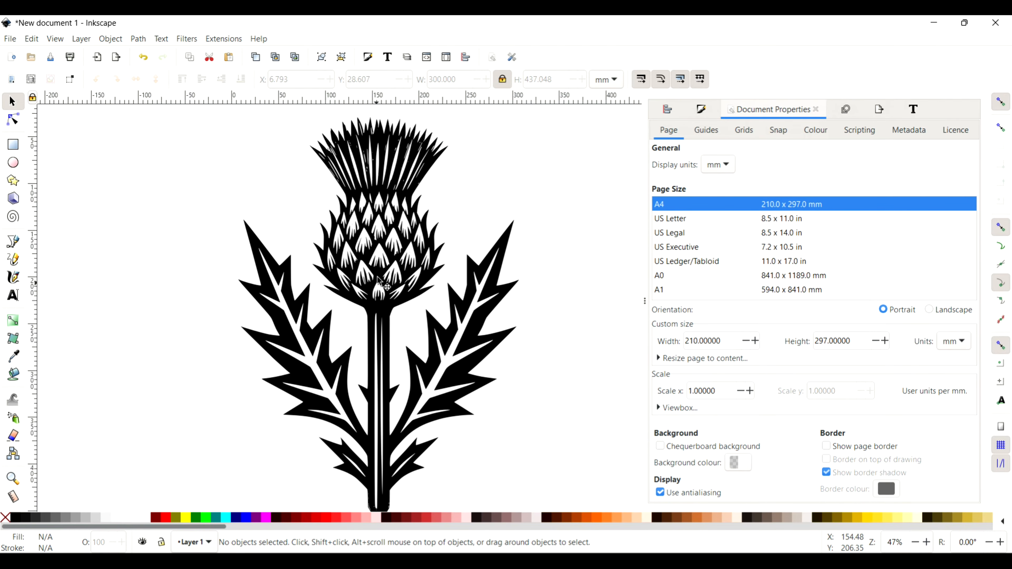
Step: Remove the traced thistle's fill and give it a flat black stroke so only the outlines are drawn
{"action": "left_click", "coordinate": [384, 254]}
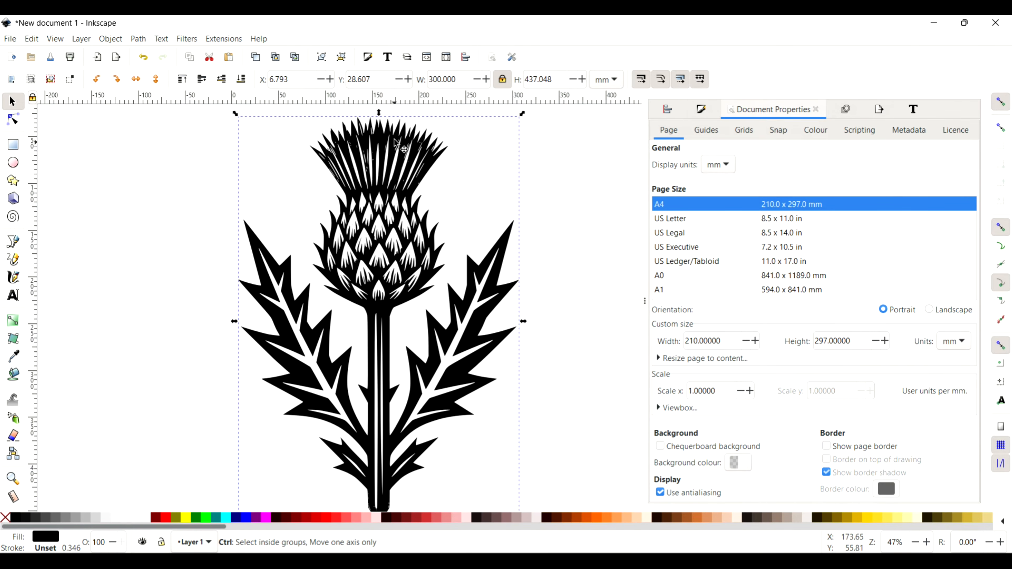
{"action": "scroll", "coordinate": [368, 156], "scroll_direction": "up", "scroll_amount": 4}
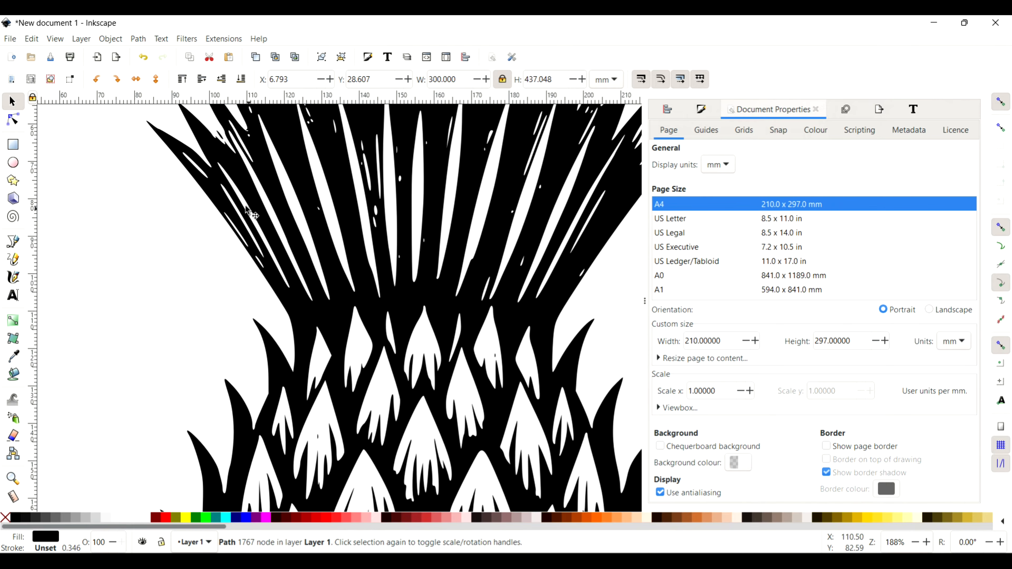
{"action": "scroll", "coordinate": [330, 220], "scroll_direction": "up", "scroll_amount": 5}
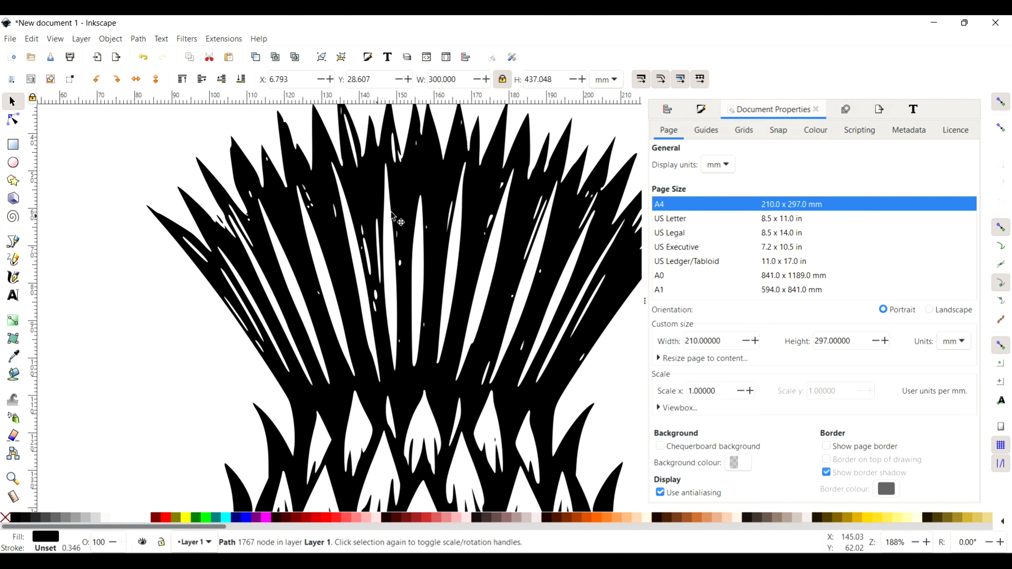
{"action": "left_click", "coordinate": [701, 109]}
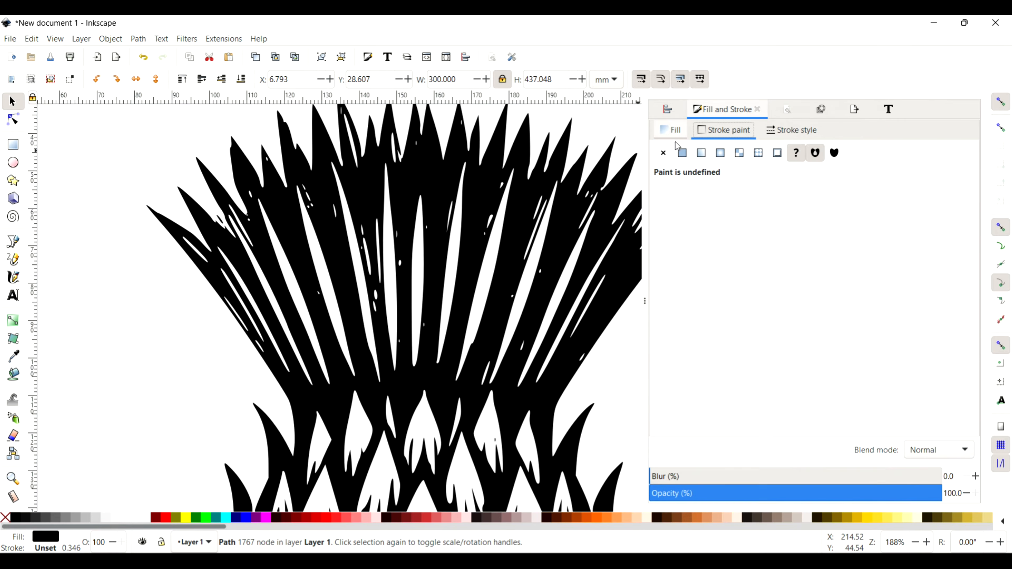
{"action": "left_click", "coordinate": [671, 131]}
{"action": "left_click", "coordinate": [663, 153]}
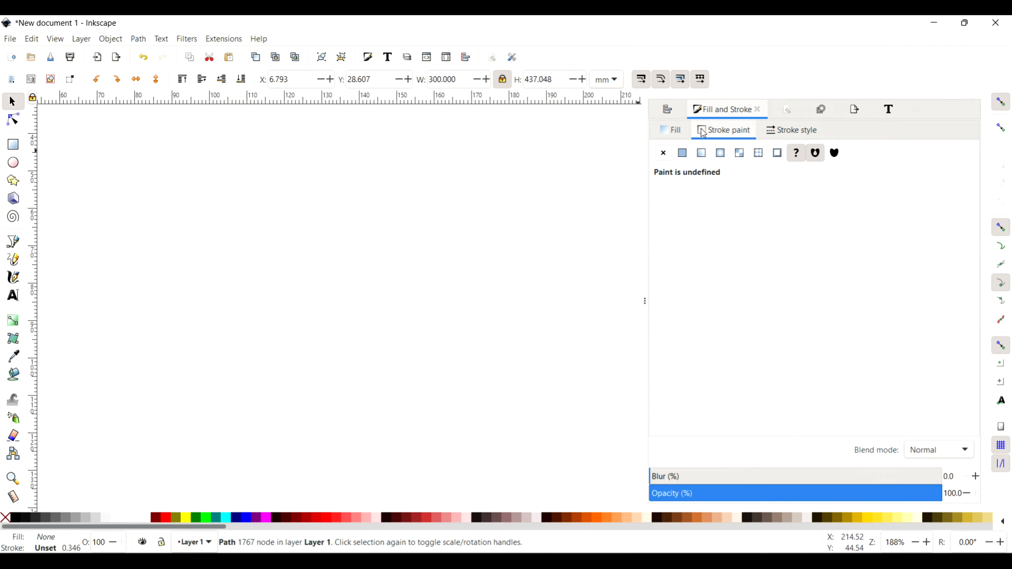
{"action": "left_click", "coordinate": [682, 154]}
Step: Break the thistle outline apart into separate paths and clear the selection
{"action": "scroll", "coordinate": [568, 315], "scroll_direction": "right", "scroll_amount": 5}
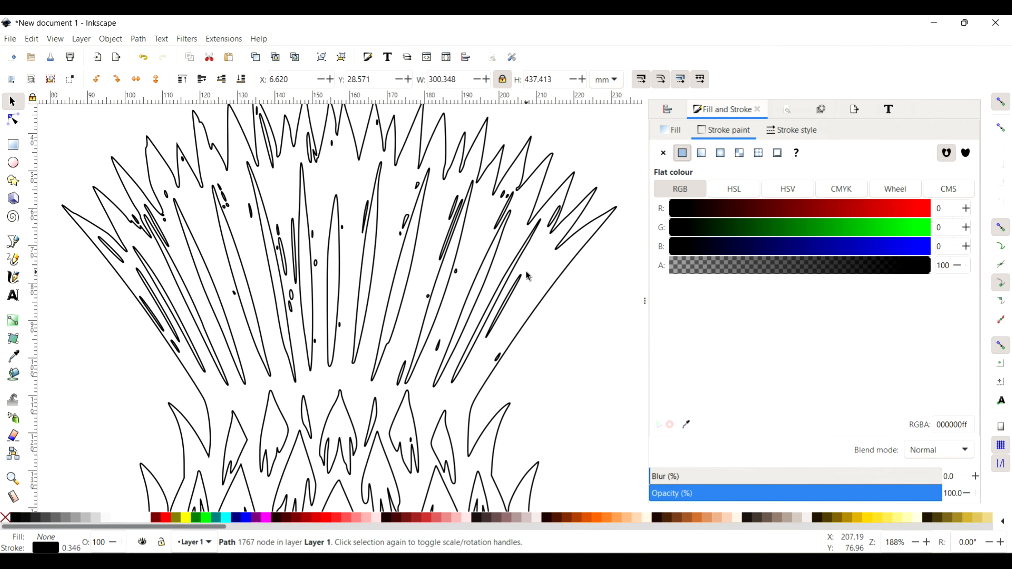
{"action": "key", "text": "ctrl+shift+k"}
{"action": "left_click", "coordinate": [88, 207]}
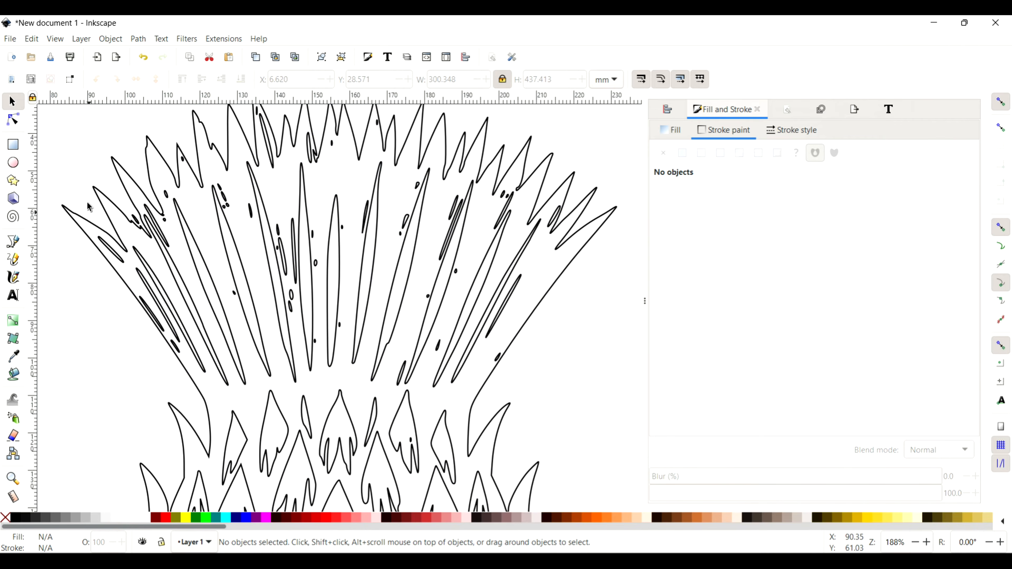
Step: Delete the stray specks and small slivers between the long petals of the flower head
{"action": "left_click_drag", "start_coordinate": [54, 152], "coordinate": [201, 386]}
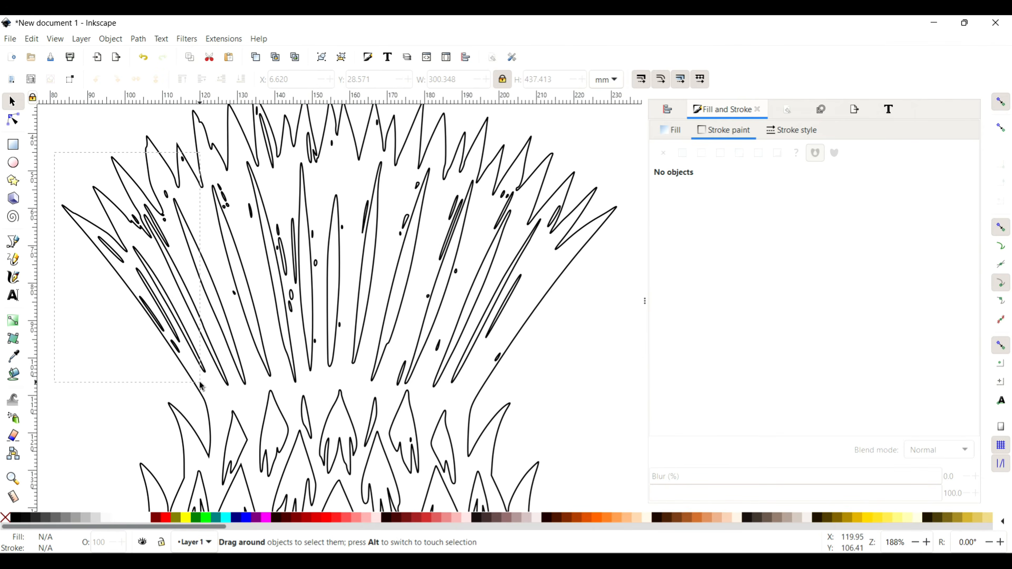
{"action": "left_click", "coordinate": [195, 381]}
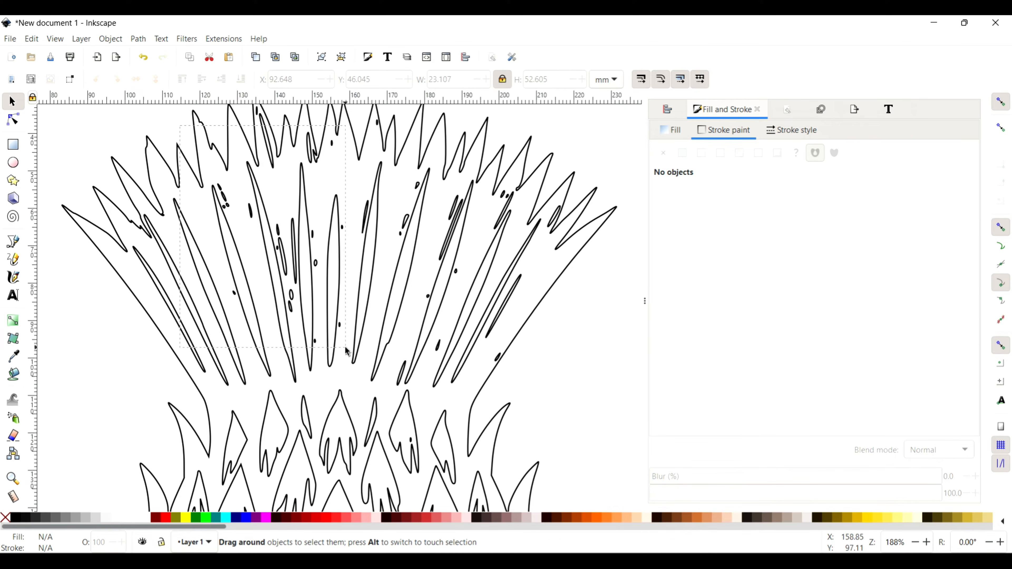
{"action": "left_click", "coordinate": [282, 163]}
{"action": "key", "text": "Escape"}
{"action": "scroll", "coordinate": [364, 217], "scroll_direction": "up", "scroll_amount": 5}
{"action": "left_click_drag", "start_coordinate": [200, 149], "coordinate": [615, 350]}
{"action": "key", "text": "Delete"}
{"action": "left_click_drag", "start_coordinate": [583, 461], "coordinate": [352, 322]}
{"action": "key", "text": "Delete"}
Step: Clean up the jagged notch at the flower head's left edge by deleting stray nodes and repositioning the remaining ones
{"action": "left_click", "coordinate": [148, 308]}
{"action": "scroll", "coordinate": [148, 308], "scroll_direction": "up", "scroll_amount": 4}
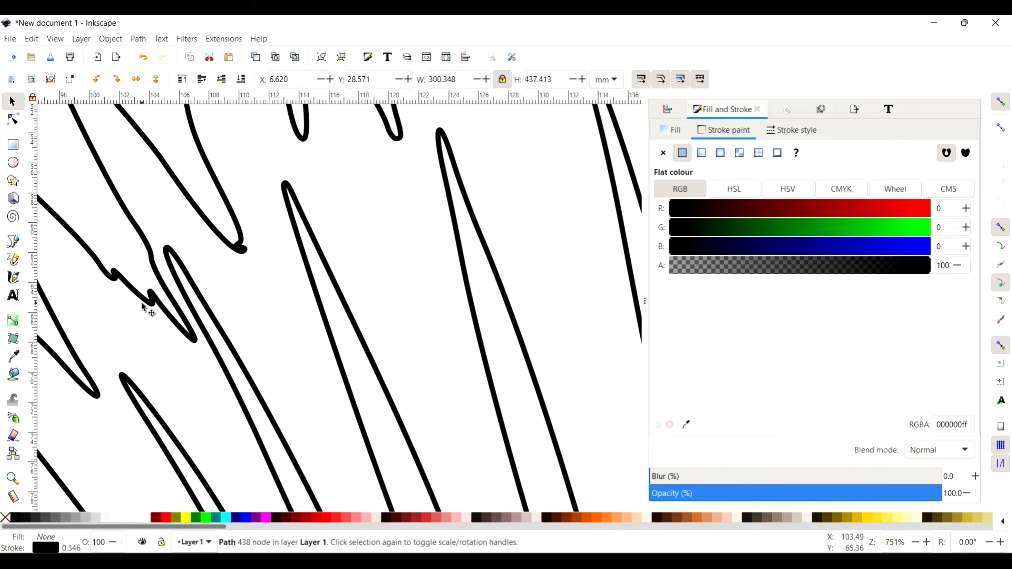
{"action": "key", "text": "n"}
{"action": "left_click_drag", "start_coordinate": [180, 227], "coordinate": [107, 394]}
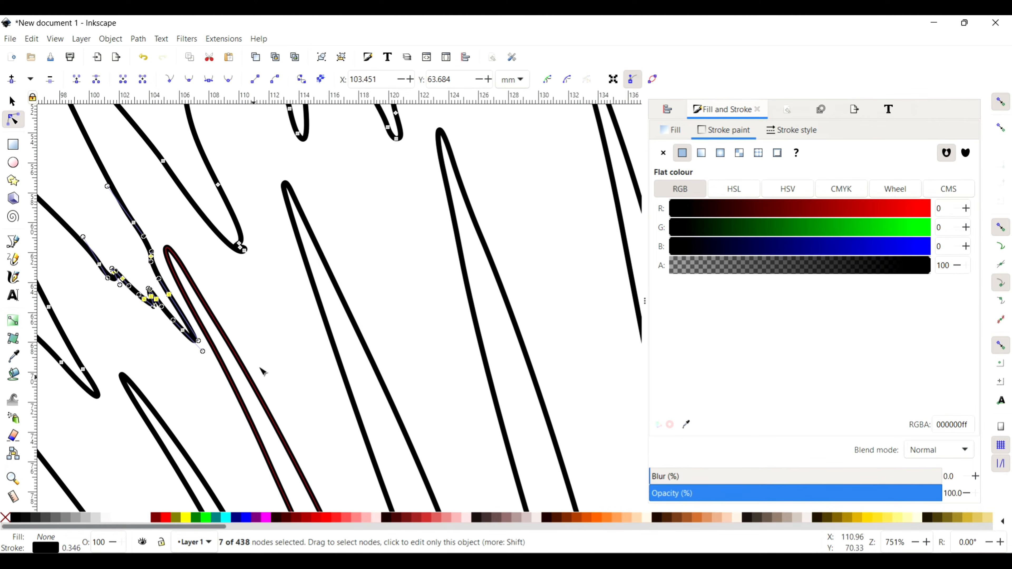
{"action": "key", "text": "Delete"}
{"action": "left_click_drag", "start_coordinate": [120, 275], "coordinate": [147, 315]}
{"action": "left_click", "coordinate": [114, 272]}
{"action": "key", "text": "Delete"}
{"action": "left_click_drag", "start_coordinate": [114, 274], "coordinate": [117, 290]}
{"action": "left_click_drag", "start_coordinate": [151, 256], "coordinate": [154, 302]}
{"action": "left_click_drag", "start_coordinate": [134, 222], "coordinate": [122, 232]}
Step: Join the clustered nodes at the bottom of the neighbouring notch in the flower head outline
{"action": "left_click_drag", "start_coordinate": [228, 232], "coordinate": [272, 280]}
{"action": "left_click", "coordinate": [77, 80]}
{"action": "left_click", "coordinate": [259, 284]}
Step: Delete the two narrow sliver paths in the top row of the thistle bulb's scales
{"action": "scroll", "coordinate": [258, 283], "scroll_direction": "down", "scroll_amount": 4}
{"action": "scroll", "coordinate": [258, 283], "scroll_direction": "right", "scroll_amount": 3}
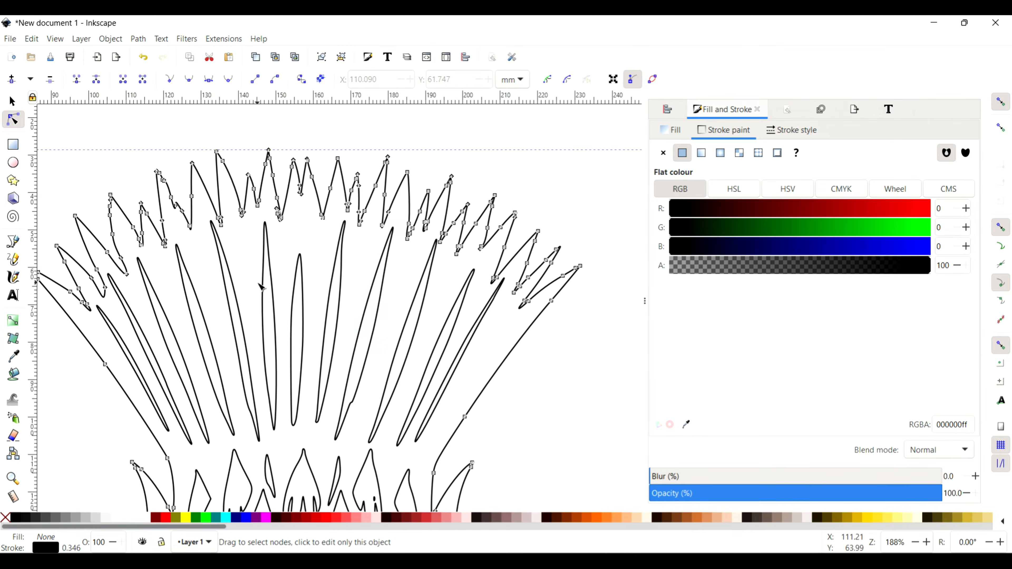
{"action": "scroll", "coordinate": [357, 411], "scroll_direction": "down", "scroll_amount": 4}
{"action": "scroll", "coordinate": [358, 411], "scroll_direction": "down", "scroll_amount": 4}
{"action": "left_click", "coordinate": [341, 177]}
{"action": "key", "text": "space"}
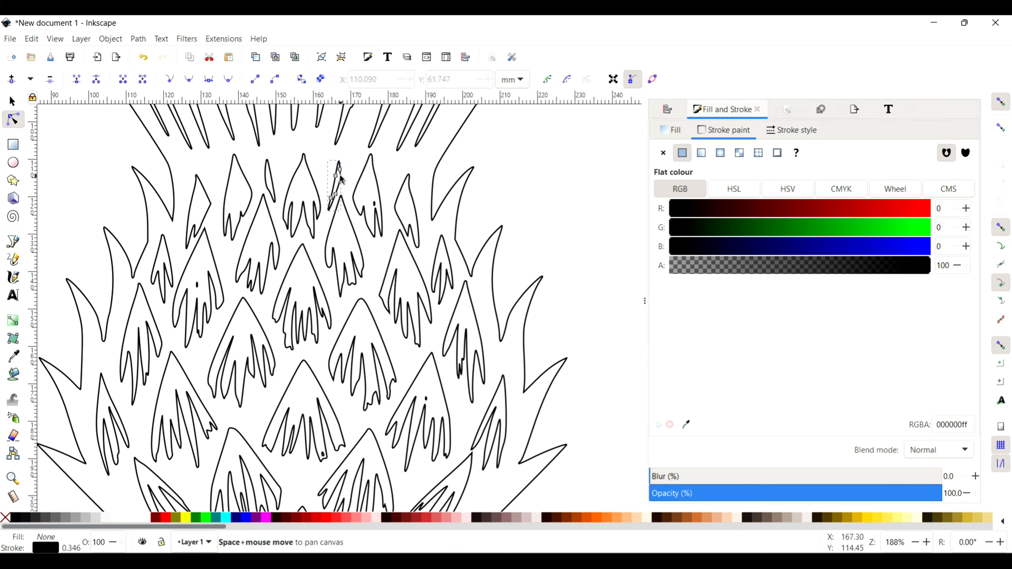
{"action": "key", "text": "Delete"}
{"action": "left_click", "coordinate": [265, 180]}
{"action": "key", "text": "Delete"}
Step: Delete the tiny stray specks inside the scales of the thistle bulb
{"action": "left_click", "coordinate": [374, 204]}
{"action": "key", "text": "Delete"}
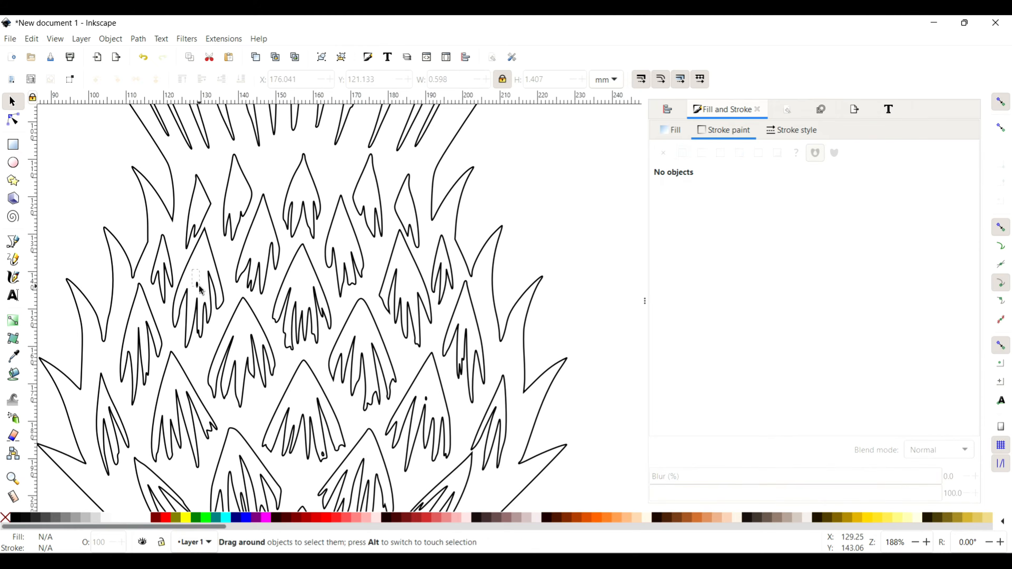
{"action": "scroll", "coordinate": [451, 220], "scroll_direction": "down", "scroll_amount": 5}
{"action": "left_click", "coordinate": [426, 231]}
{"action": "key", "text": "Delete"}
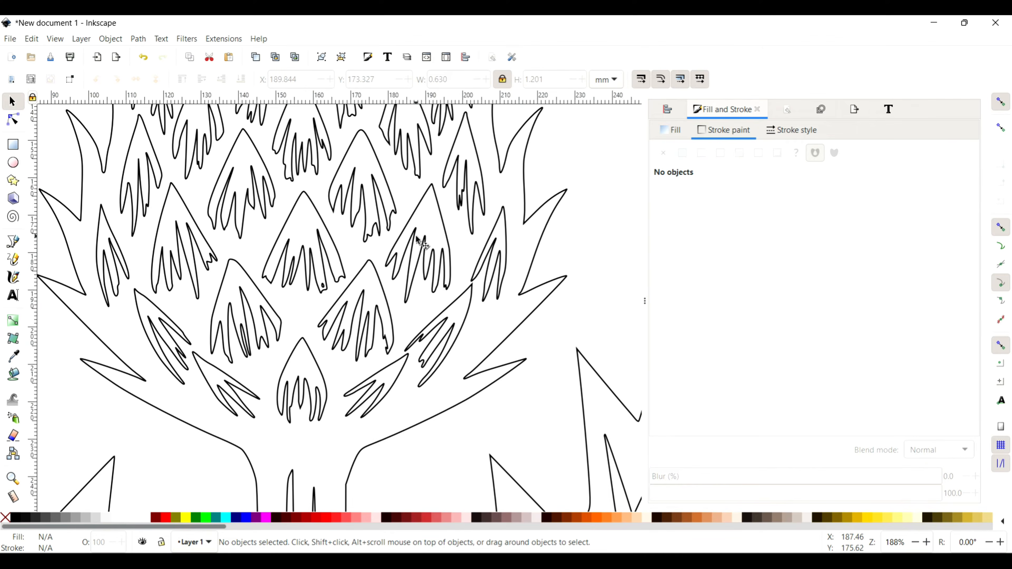
Step: Remove the cluster of stray specks inside the pointed base of the stem
{"action": "scroll", "coordinate": [422, 242], "scroll_direction": "up", "scroll_amount": 2}
{"action": "scroll", "coordinate": [410, 304], "scroll_direction": "down", "scroll_amount": 4}
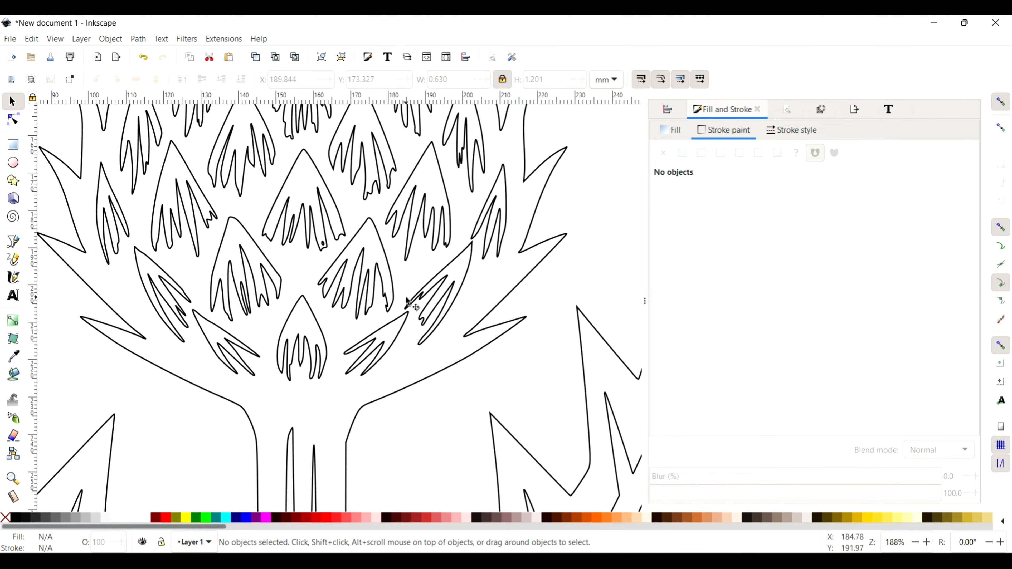
{"action": "scroll", "coordinate": [408, 302], "scroll_direction": "down", "scroll_amount": 3}
{"action": "scroll", "coordinate": [407, 303], "scroll_direction": "down", "scroll_amount": 6}
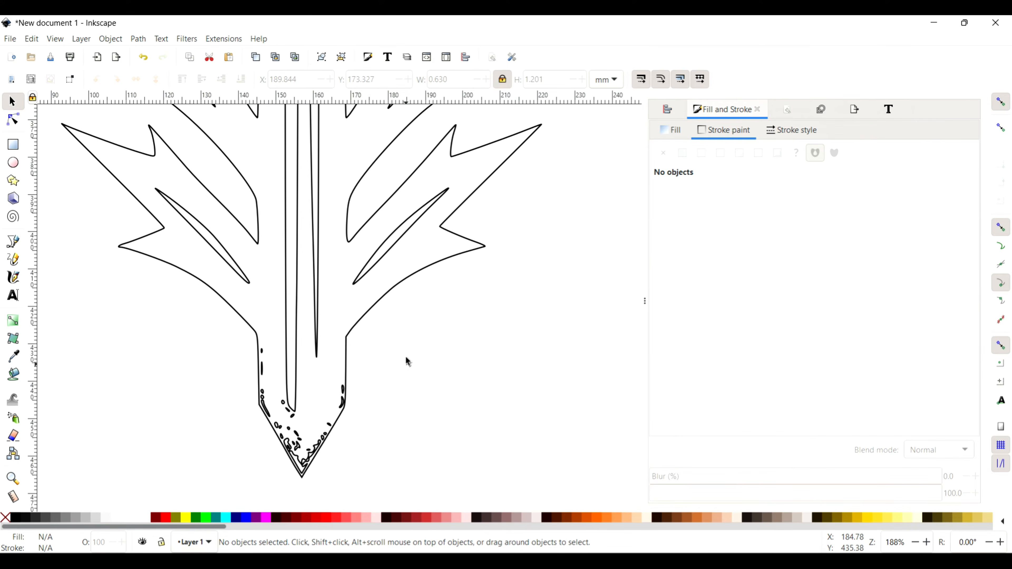
{"action": "left_click_drag", "start_coordinate": [407, 361], "coordinate": [185, 487]}
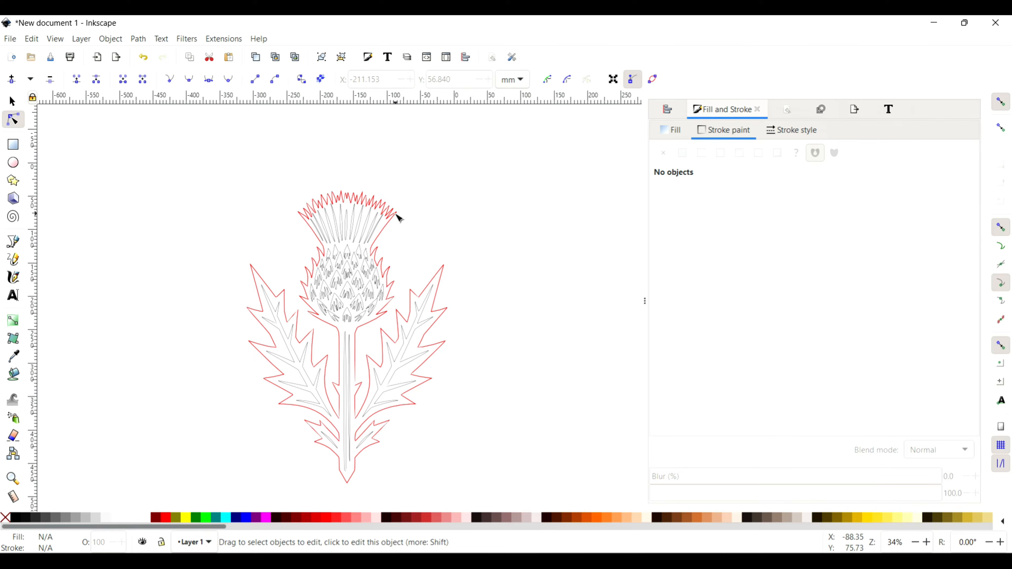
Step: Copy the thistle's outer outline and paste the duplicate beside the detailed drawing
{"action": "left_click", "coordinate": [399, 226]}
{"action": "key", "text": "space"}
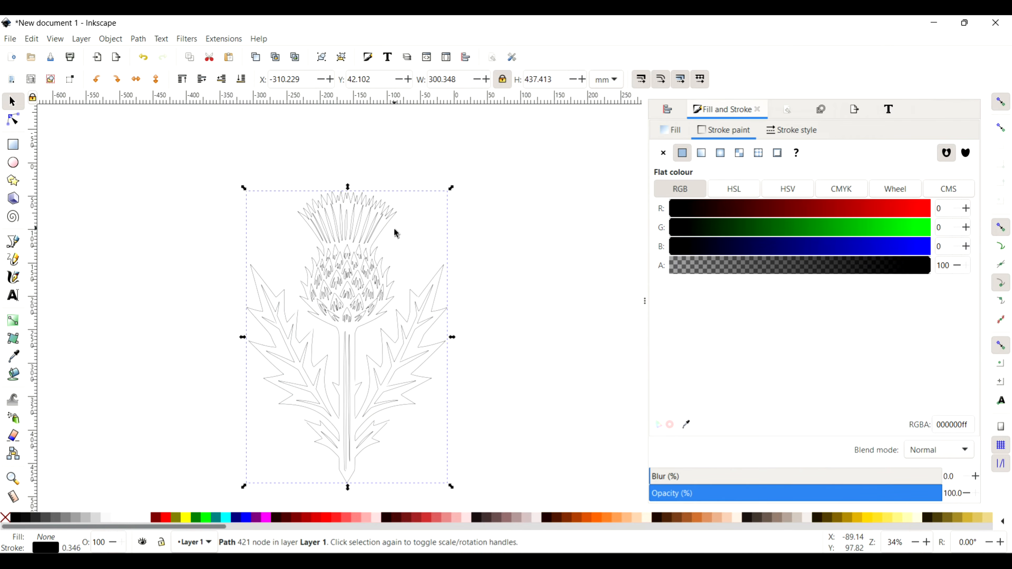
{"action": "scroll", "coordinate": [429, 240], "scroll_direction": "right", "scroll_amount": 10}
{"action": "key", "text": "ctrl+v"}
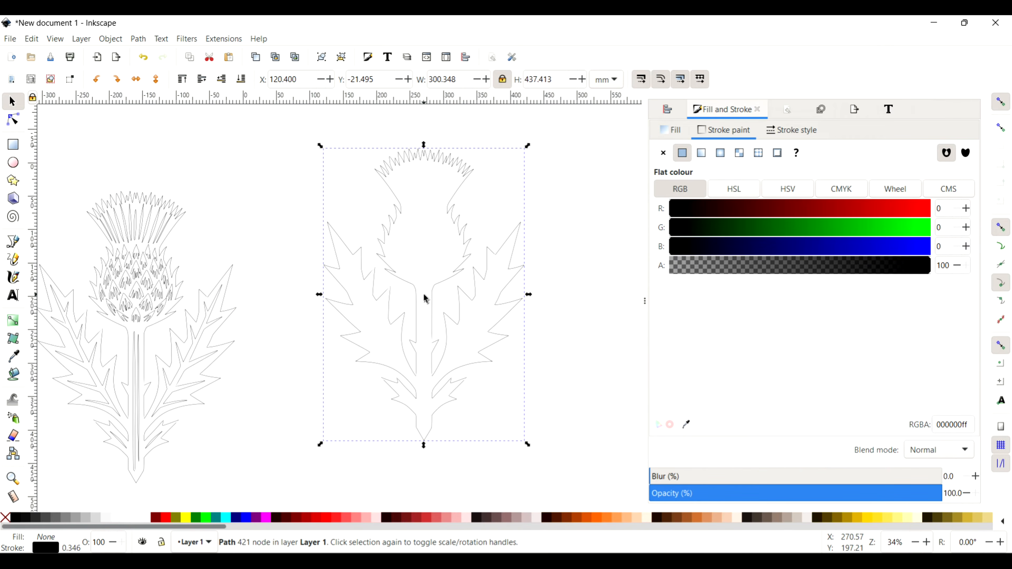
{"action": "left_click", "coordinate": [146, 40]}
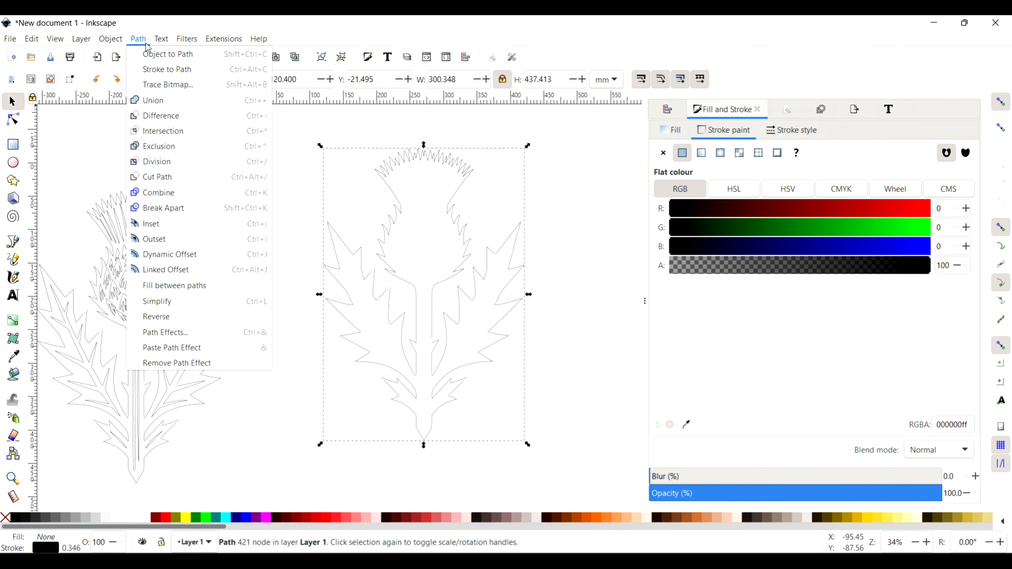
{"action": "left_click", "coordinate": [300, 117]}
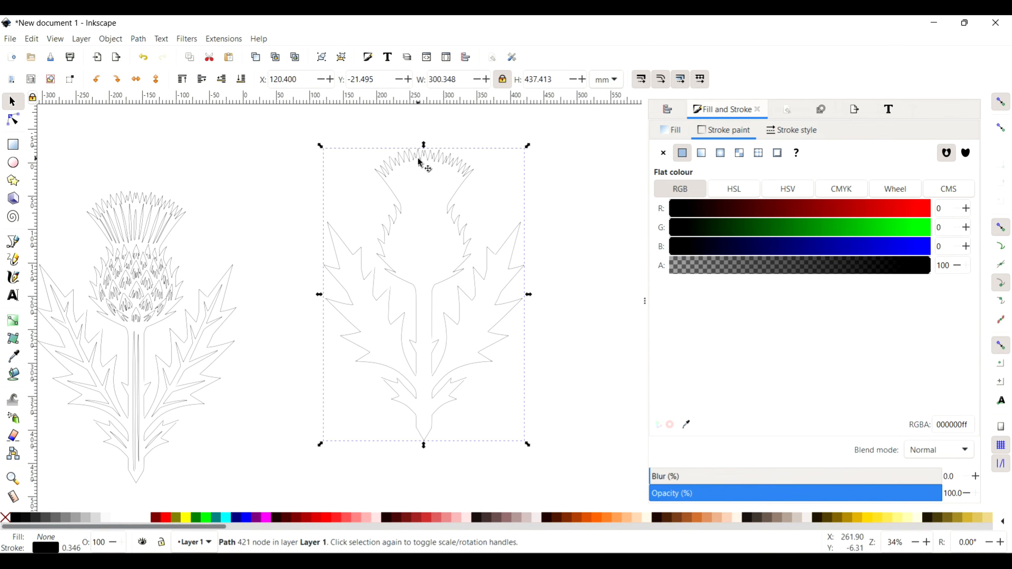
Step: Give the copied thistle outline a 6 mm stroke with round joins and round caps
{"action": "left_click", "coordinate": [418, 159]}
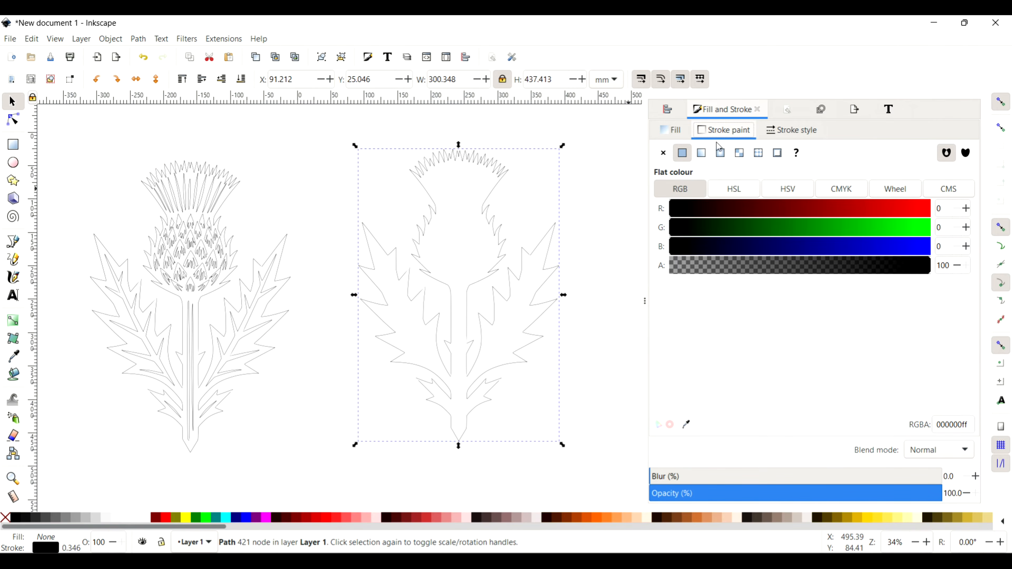
{"action": "left_click", "coordinate": [790, 136]}
{"action": "left_click", "coordinate": [715, 151]}
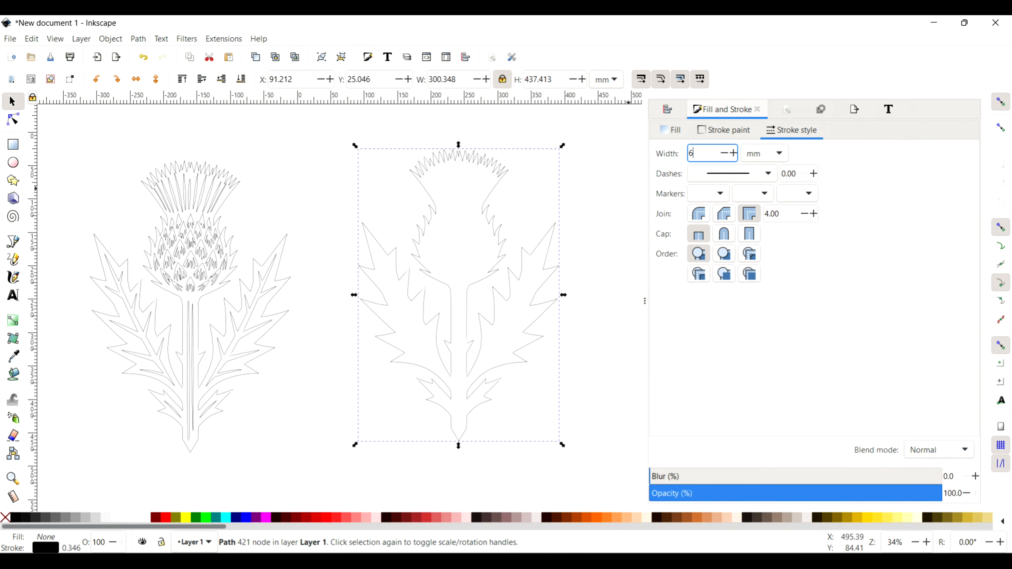
{"action": "key", "text": "Return"}
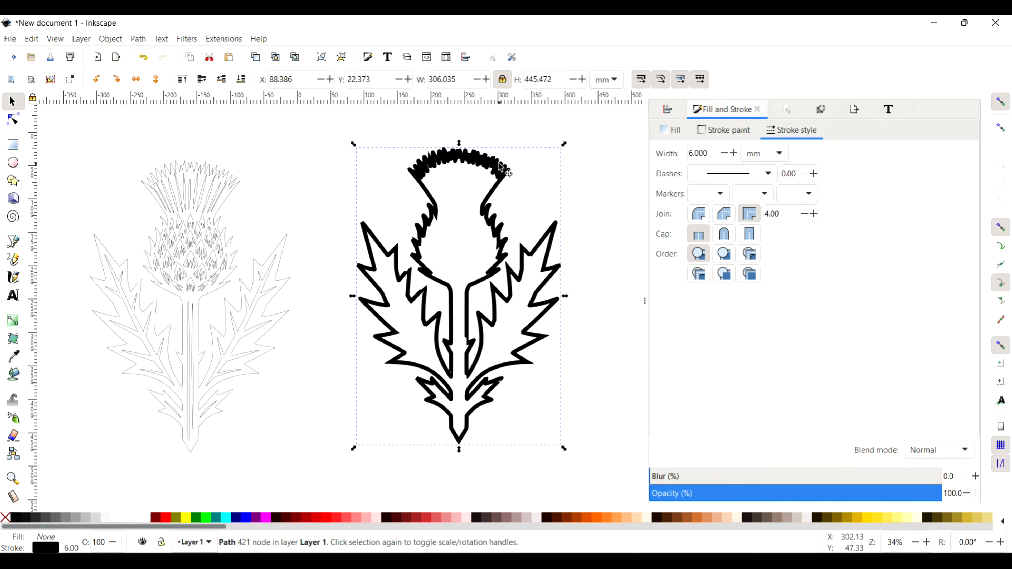
{"action": "left_click", "coordinate": [724, 236]}
{"action": "left_click", "coordinate": [697, 216]}
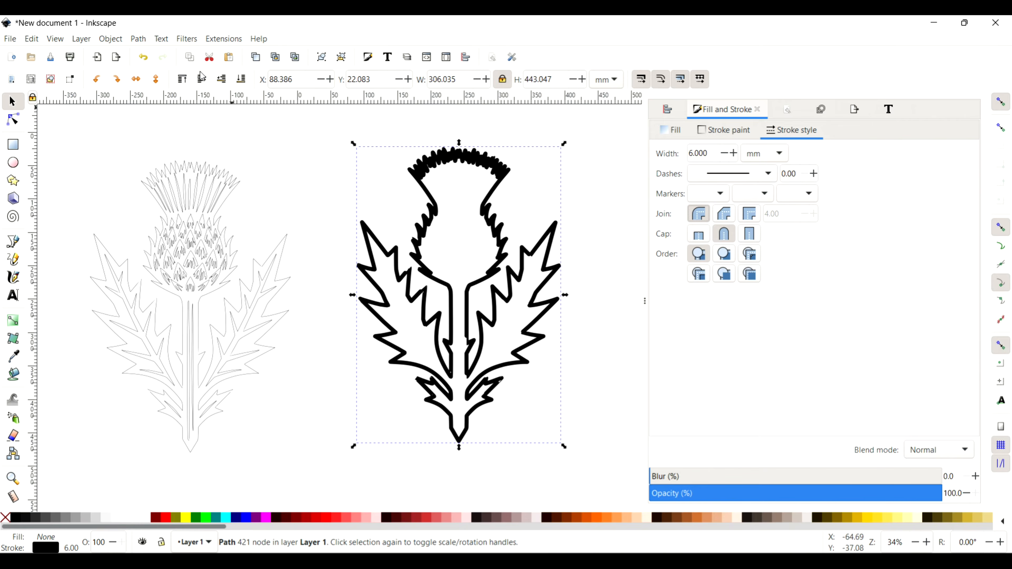
Step: Convert the copied outline's thick stroke to a path and keep only its outer contour
{"action": "scroll", "coordinate": [412, 280], "scroll_direction": "up", "scroll_amount": 3}
{"action": "scroll", "coordinate": [412, 280], "scroll_direction": "down", "scroll_amount": 3}
{"action": "scroll", "coordinate": [424, 317], "scroll_direction": "up", "scroll_amount": 1}
{"action": "scroll", "coordinate": [424, 317], "scroll_direction": "up", "scroll_amount": 1}
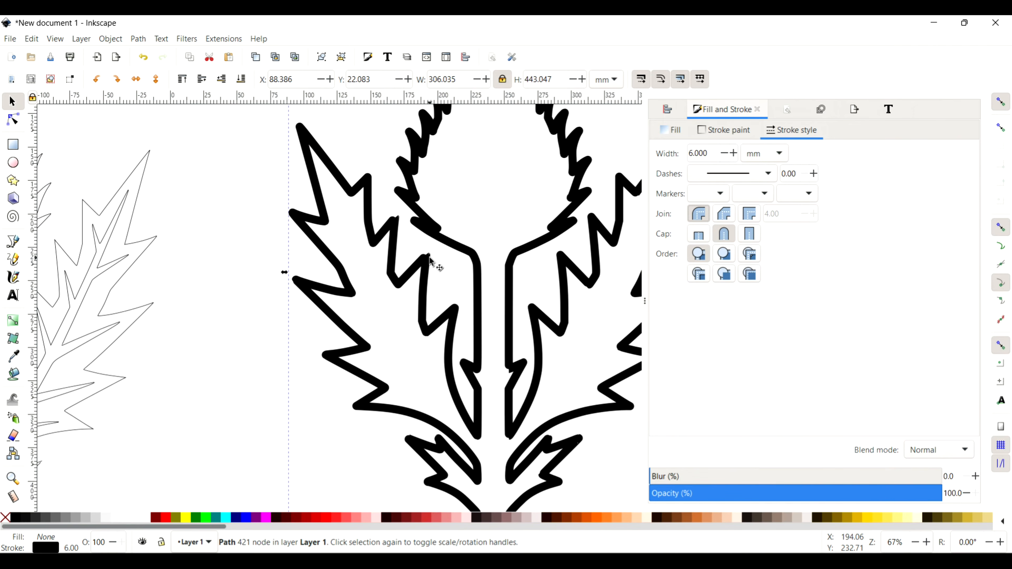
{"action": "left_click", "coordinate": [134, 38]}
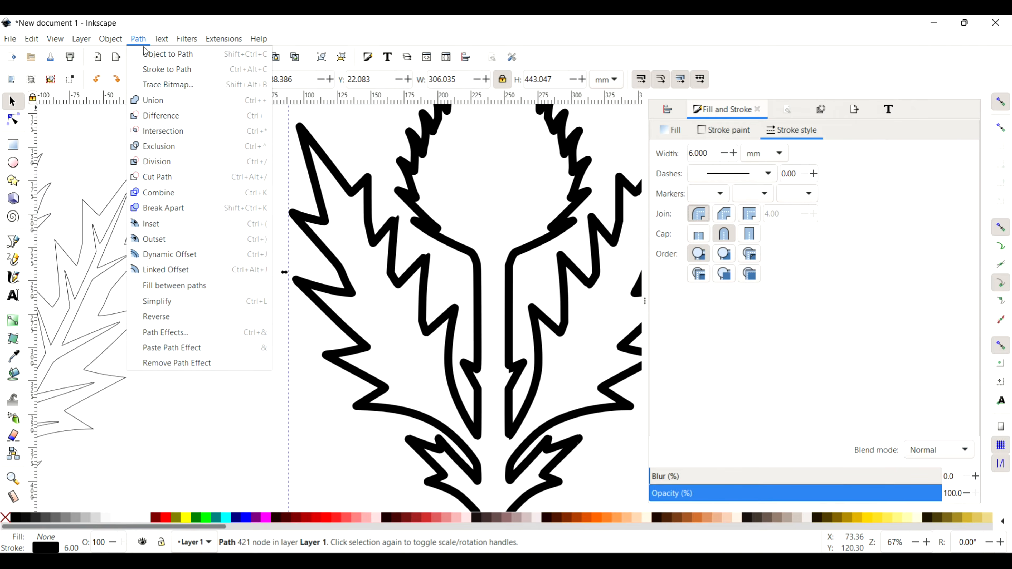
{"action": "left_click", "coordinate": [159, 70]}
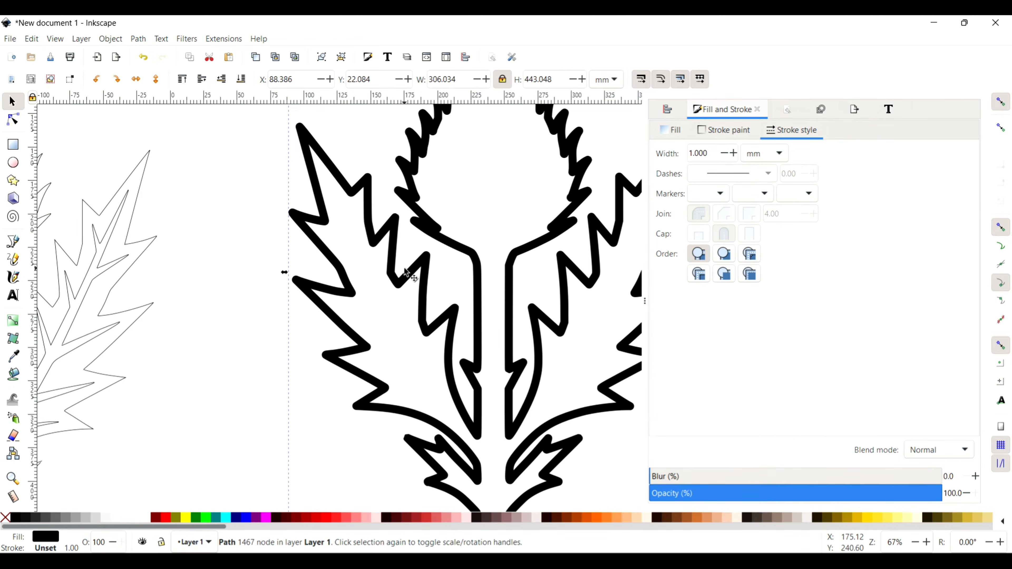
{"action": "key", "text": "n"}
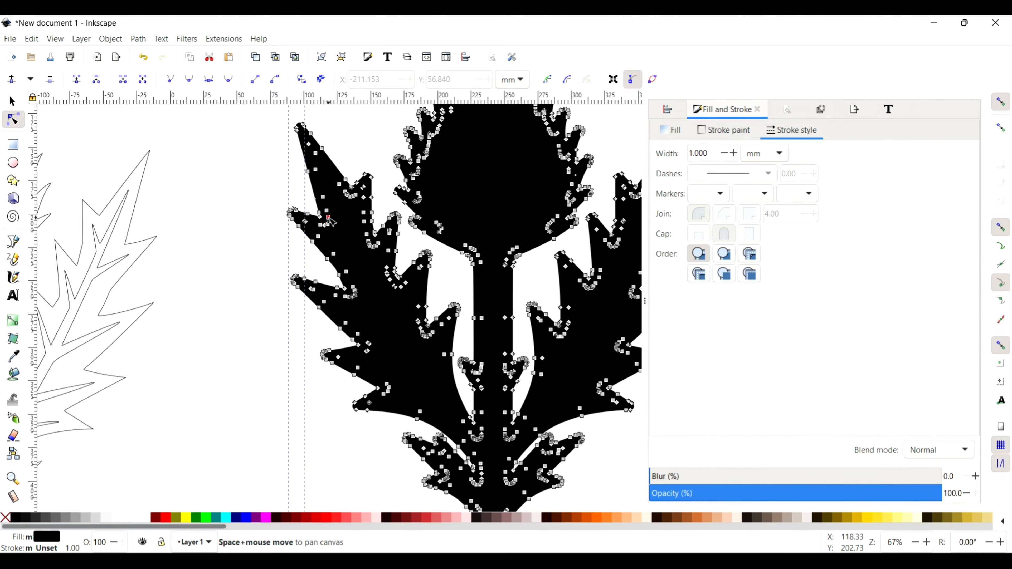
{"action": "key", "text": "s"}
Step: Remove the fill from the enlarged thistle silhouette and give it a flat colour stroke
{"action": "left_click", "coordinate": [678, 138]}
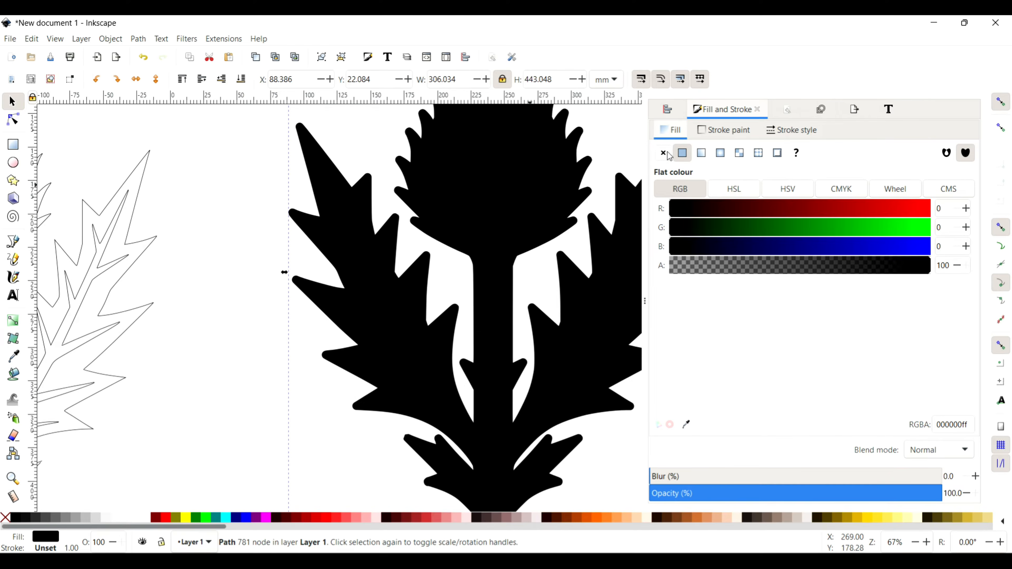
{"action": "left_click", "coordinate": [664, 153]}
{"action": "left_click", "coordinate": [787, 135]}
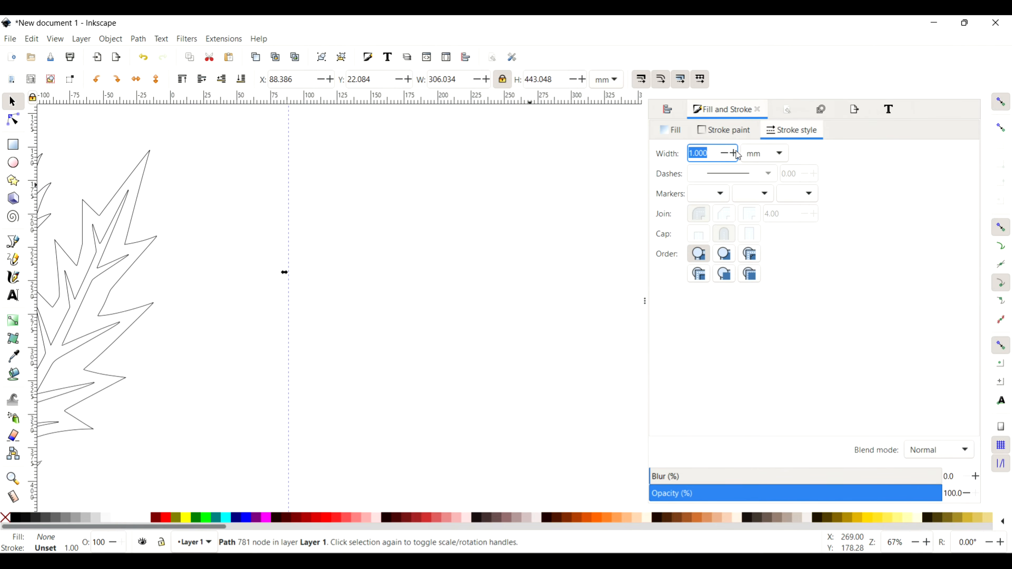
{"action": "left_click", "coordinate": [723, 130]}
{"action": "left_click", "coordinate": [682, 153]}
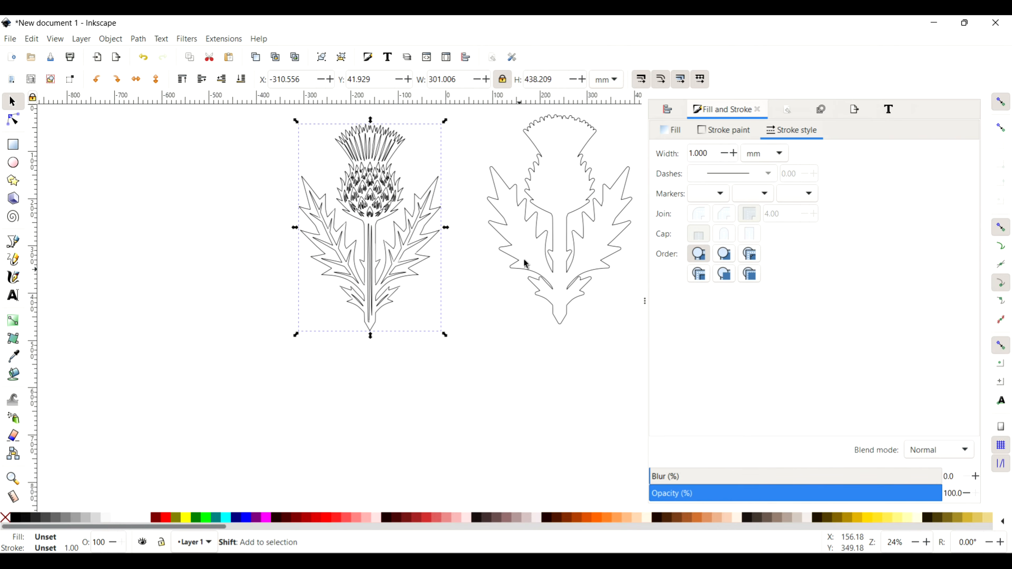
Step: Centre the detailed thistle and the enlarged outline on each other horizontally and vertically, relative to the last selected object
{"action": "left_click", "coordinate": [536, 233], "text": "shift"}
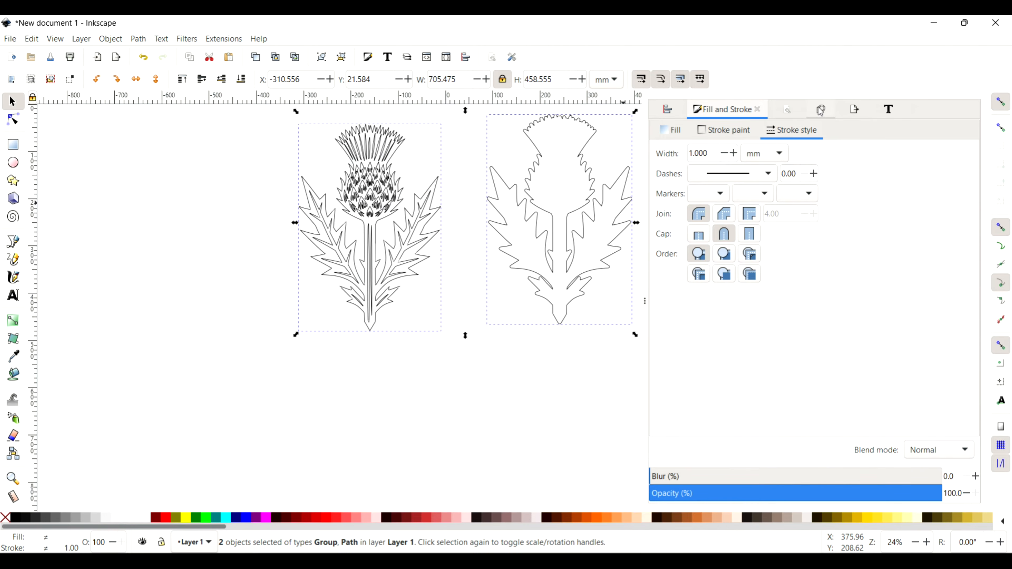
{"action": "left_click", "coordinate": [668, 110]}
{"action": "left_click", "coordinate": [898, 160]}
{"action": "left_click", "coordinate": [899, 178]}
{"action": "left_click", "coordinate": [491, 359]}
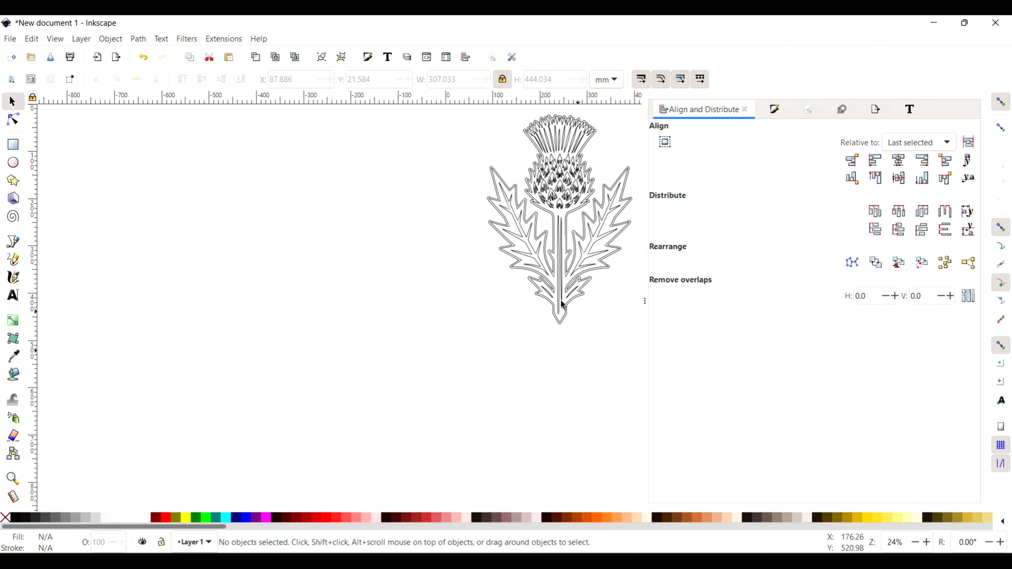
Step: Place a duplicate of the complete thistle with its offset border beside the original
{"action": "scroll", "coordinate": [517, 292], "scroll_direction": "right", "scroll_amount": 2}
{"action": "scroll", "coordinate": [479, 263], "scroll_direction": "up", "scroll_amount": 1}
{"action": "scroll", "coordinate": [480, 264], "scroll_direction": "up", "scroll_amount": 3}
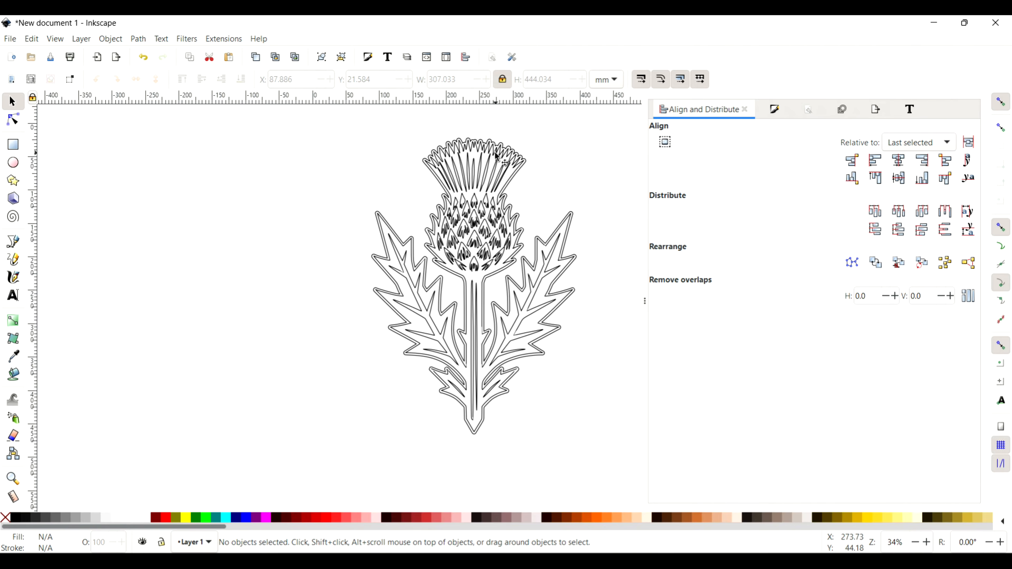
{"action": "key", "text": "n"}
{"action": "scroll", "coordinate": [497, 157], "scroll_direction": "up", "scroll_amount": 2}
{"action": "scroll", "coordinate": [410, 359], "scroll_direction": "down", "scroll_amount": 5}
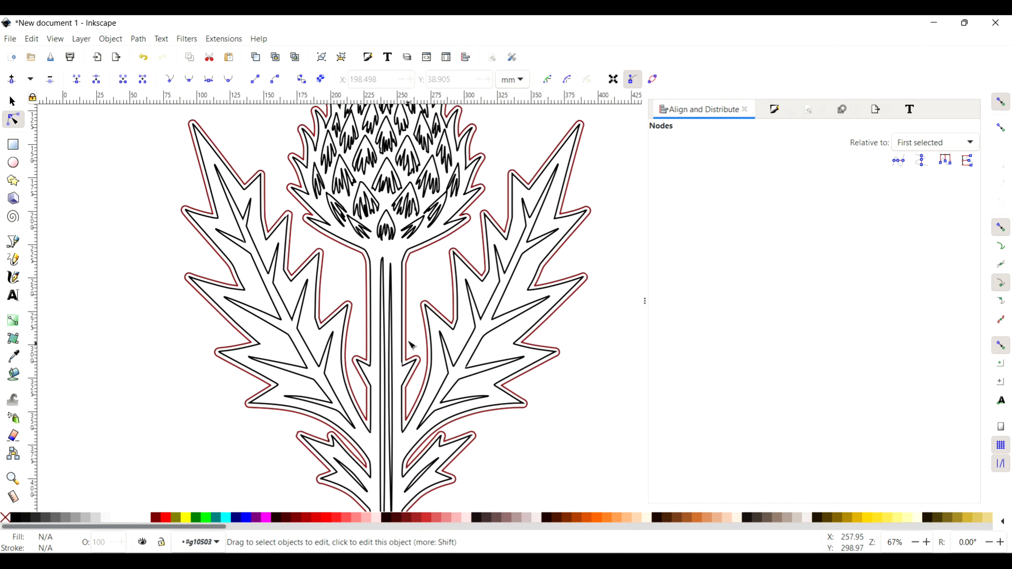
{"action": "left_click", "coordinate": [403, 325]}
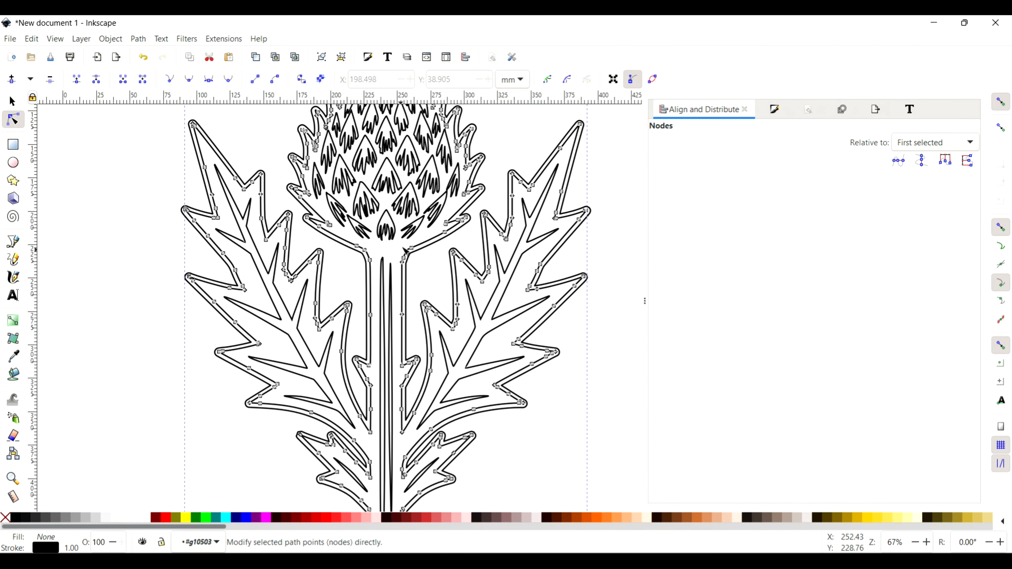
{"action": "left_click", "coordinate": [12, 101]}
{"action": "scroll", "coordinate": [271, 215], "scroll_direction": "down", "scroll_amount": 3}
{"action": "left_click_drag", "start_coordinate": [201, 112], "coordinate": [457, 385]}
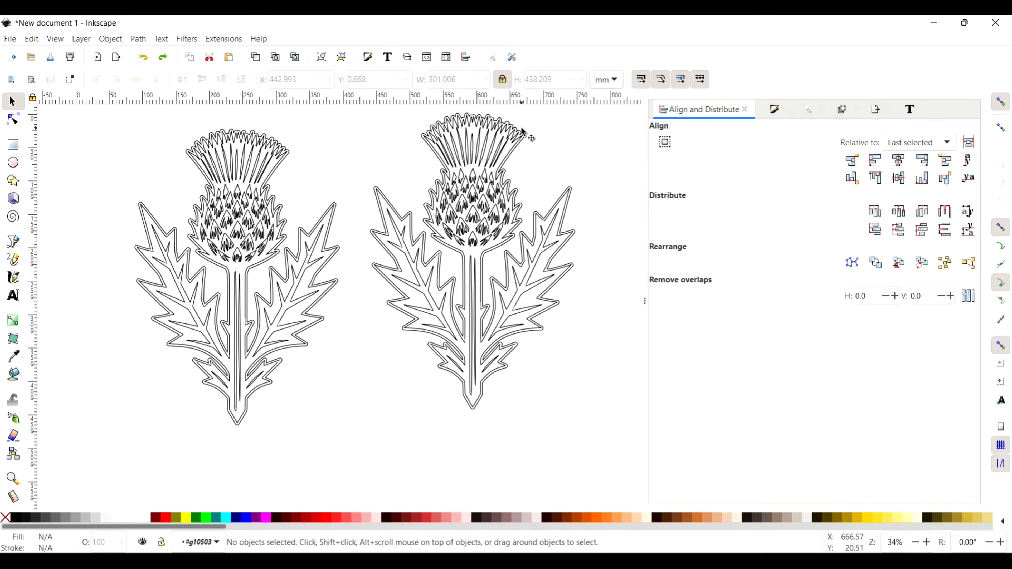
Step: Delete the outer offset border from the duplicated thistle
{"action": "left_click", "coordinate": [525, 140]}
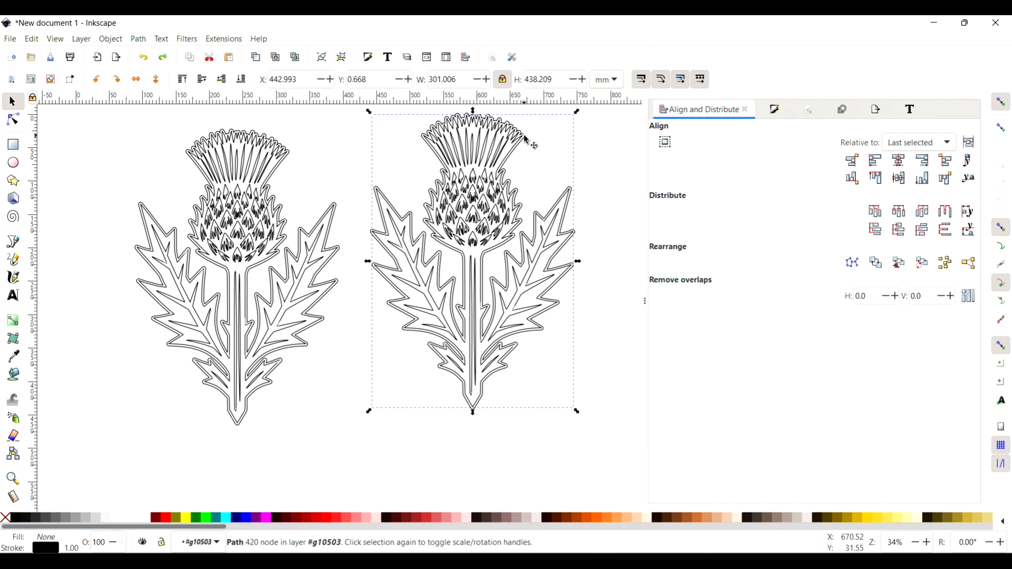
{"action": "left_click", "coordinate": [461, 116]}
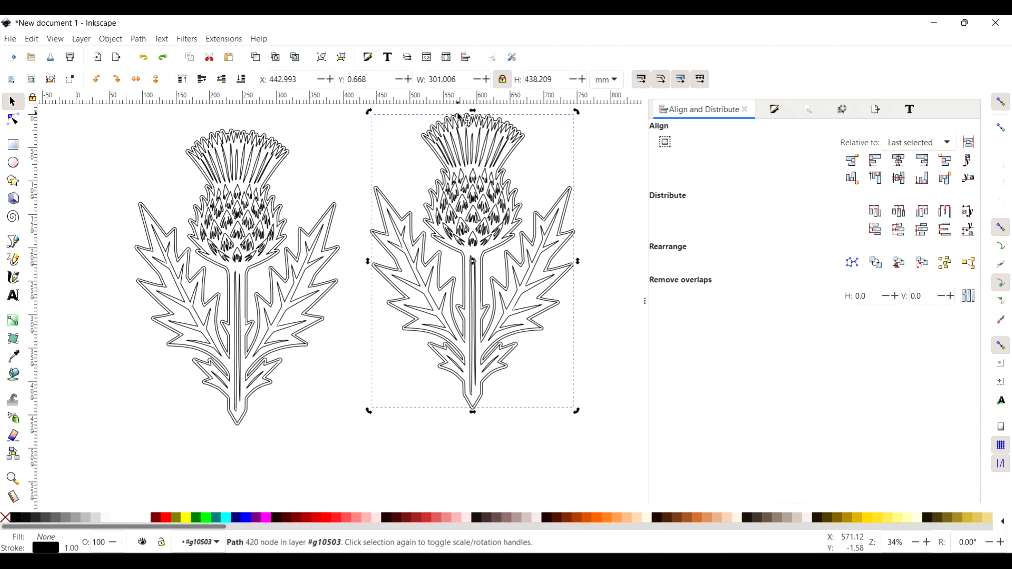
{"action": "scroll", "coordinate": [459, 116], "scroll_direction": "up", "scroll_amount": 2}
{"action": "left_click", "coordinate": [462, 119]}
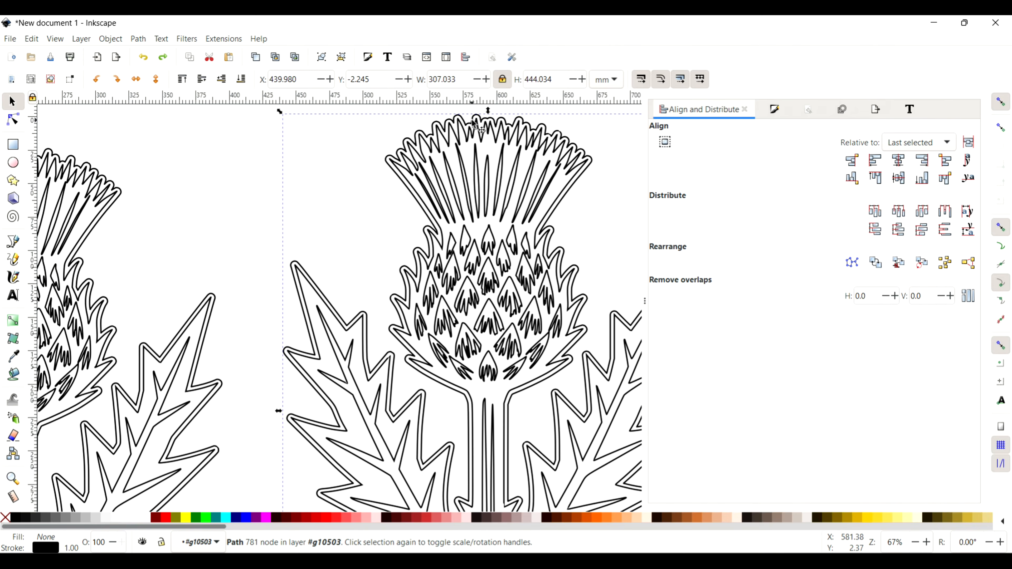
{"action": "key", "text": "Delete"}
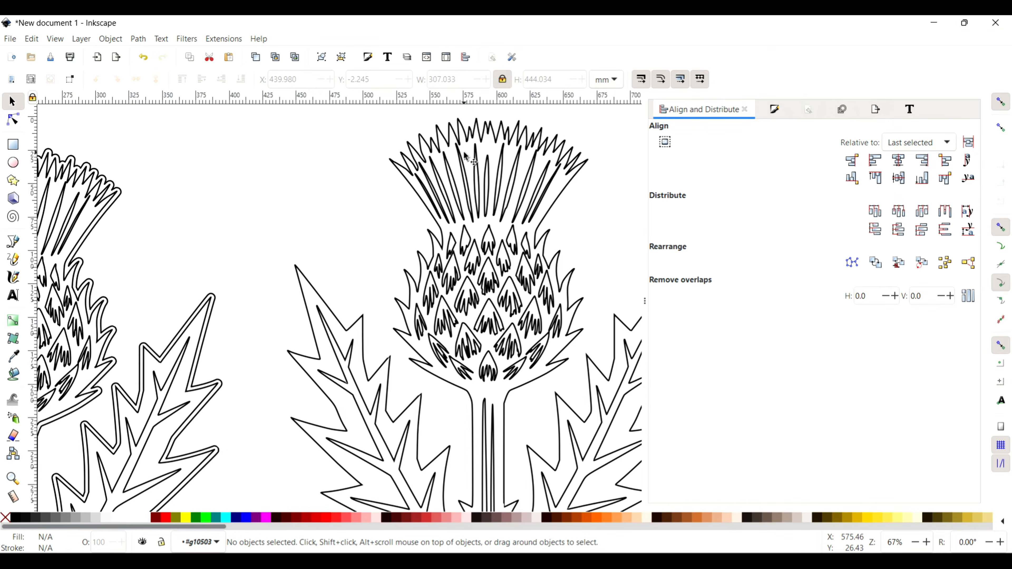
Step: Remove the leaves and stem from the duplicated thistle, leaving only the flower head and bulb
{"action": "scroll", "coordinate": [466, 157], "scroll_direction": "down", "scroll_amount": 5}
{"action": "key", "text": "n"}
{"action": "left_click", "coordinate": [472, 275]}
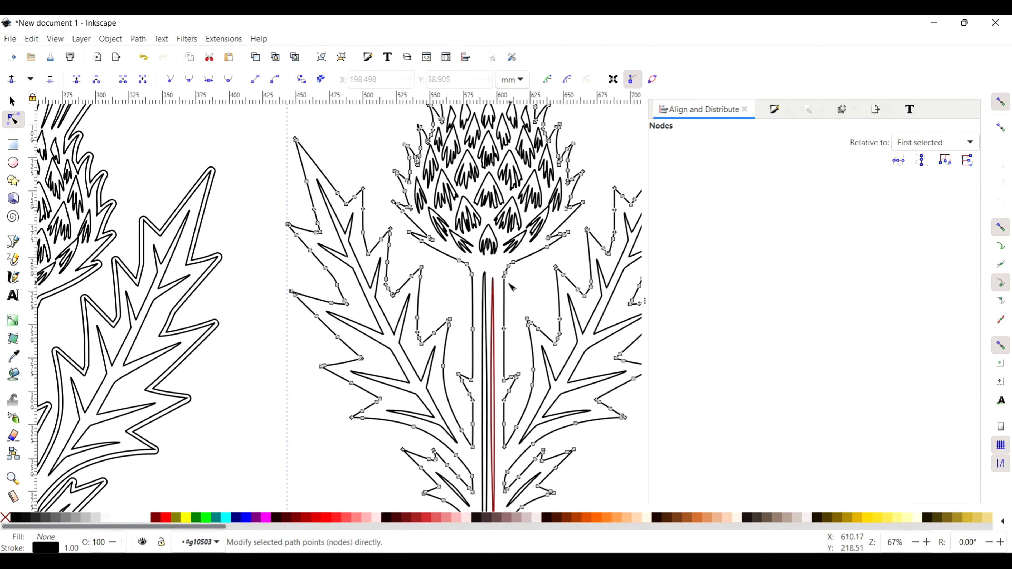
{"action": "left_click_drag", "start_coordinate": [254, 124], "coordinate": [394, 460]}
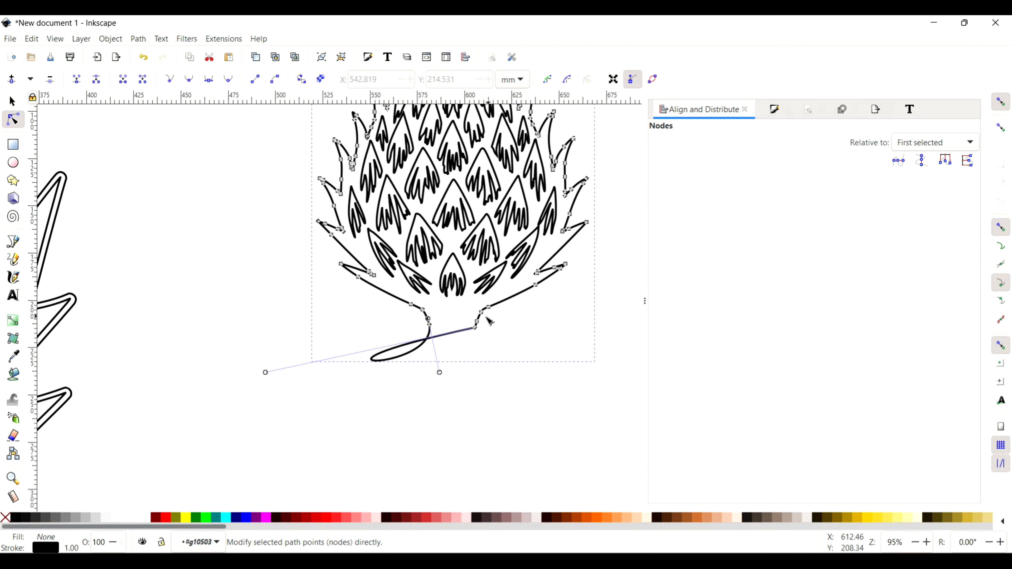
Step: Replace the distorted curve and stem remnants beneath the bulb with a straight segment across its base
{"action": "scroll", "coordinate": [453, 330], "scroll_direction": "up", "scroll_amount": 4}
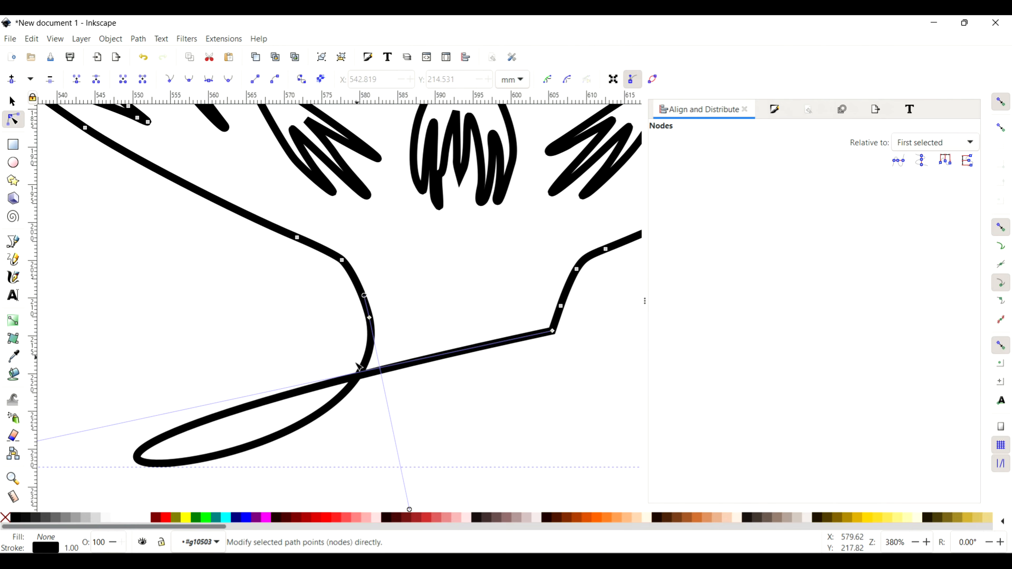
{"action": "left_click_drag", "start_coordinate": [388, 384], "coordinate": [521, 336]}
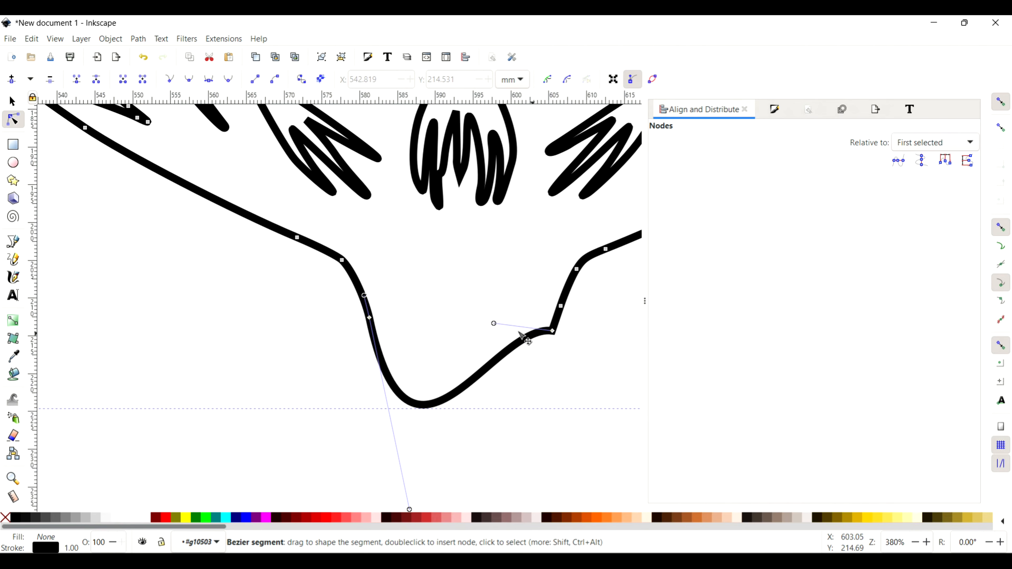
{"action": "left_click_drag", "start_coordinate": [331, 241], "coordinate": [611, 421]}
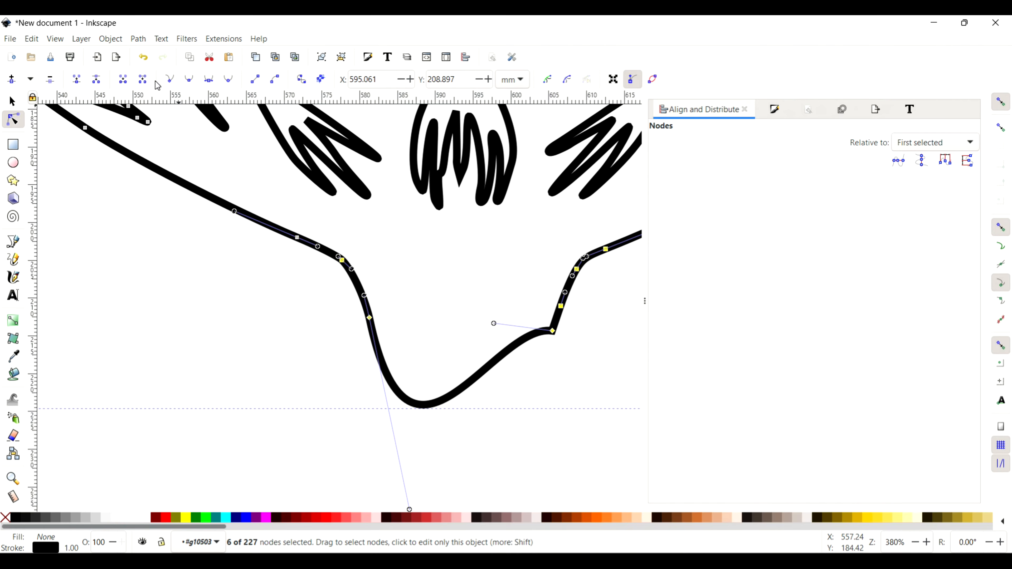
{"action": "left_click", "coordinate": [142, 80]}
{"action": "left_click", "coordinate": [122, 80]}
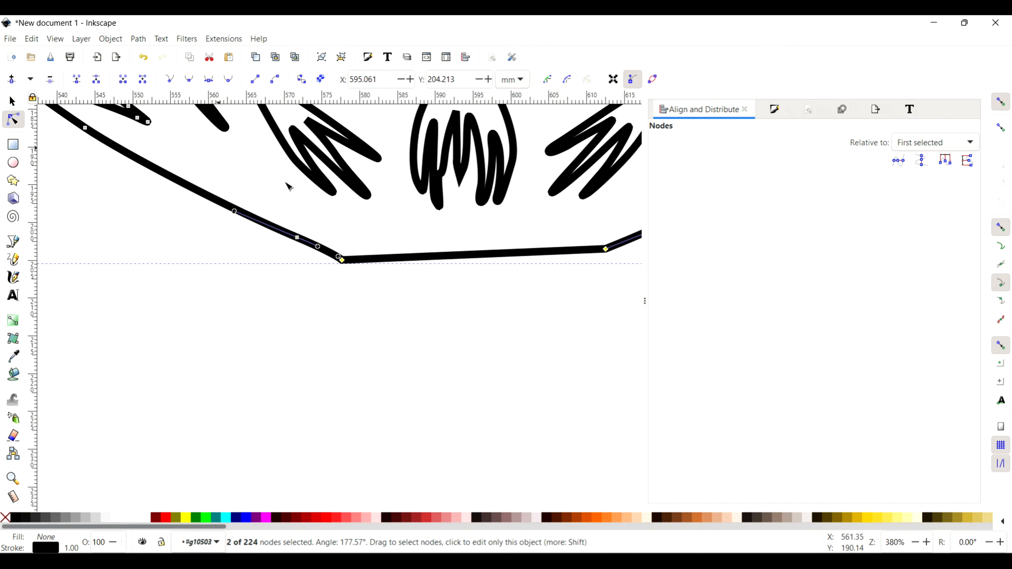
{"action": "left_click", "coordinate": [343, 260]}
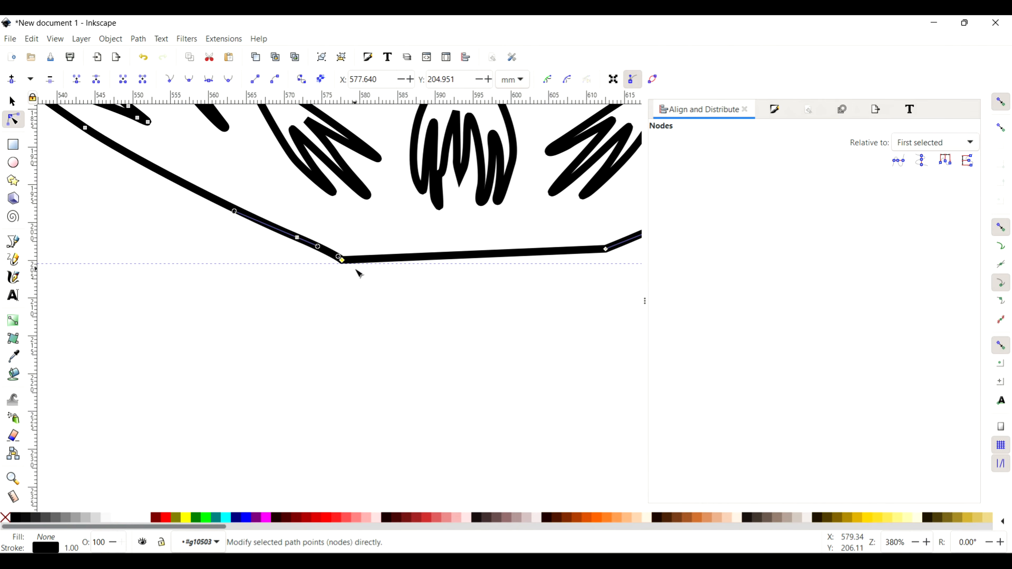
{"action": "left_click", "coordinate": [345, 262]}
{"action": "left_click", "coordinate": [359, 285]}
Step: Delete the 12 inner petal line paths from the tuft of the duplicated flower head
{"action": "scroll", "coordinate": [360, 285], "scroll_direction": "down", "scroll_amount": 8}
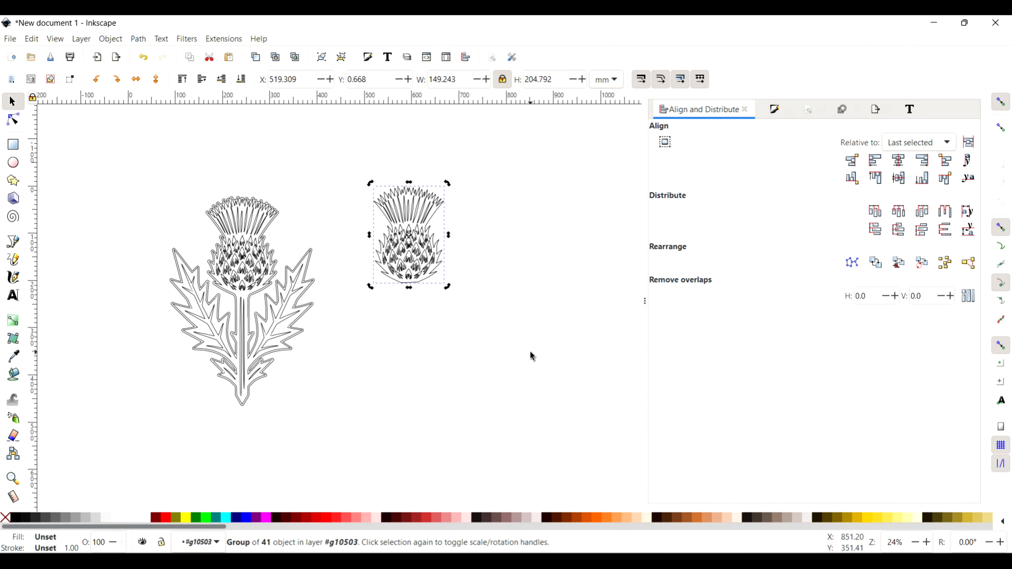
{"action": "left_click", "coordinate": [531, 352]}
{"action": "double_click", "coordinate": [410, 218]}
{"action": "left_click", "coordinate": [409, 216]}
{"action": "left_click_drag", "start_coordinate": [342, 168], "coordinate": [491, 227]}
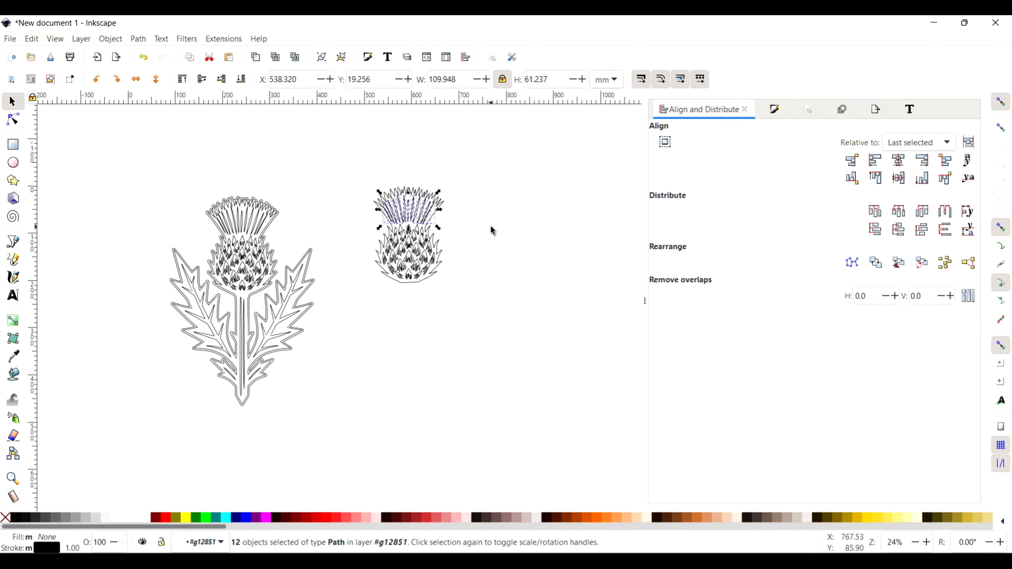
{"action": "key", "text": "Delete"}
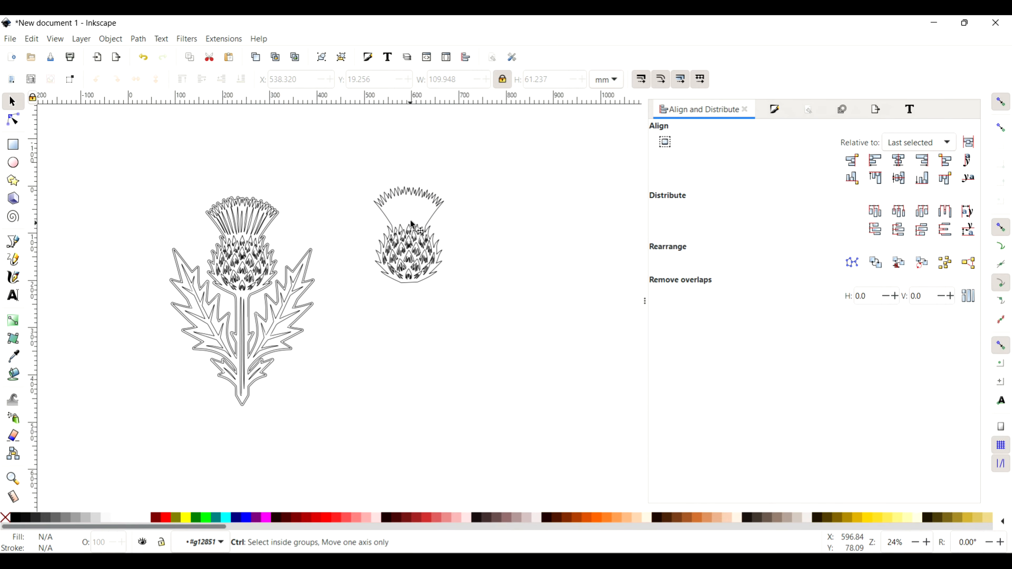
Step: Delete the outline nodes that form the tuft above the duplicated bulb
{"action": "scroll", "coordinate": [411, 219], "scroll_direction": "up", "scroll_amount": 6}
{"action": "scroll", "coordinate": [411, 220], "scroll_direction": "down", "scroll_amount": 4}
{"action": "left_click", "coordinate": [404, 161]}
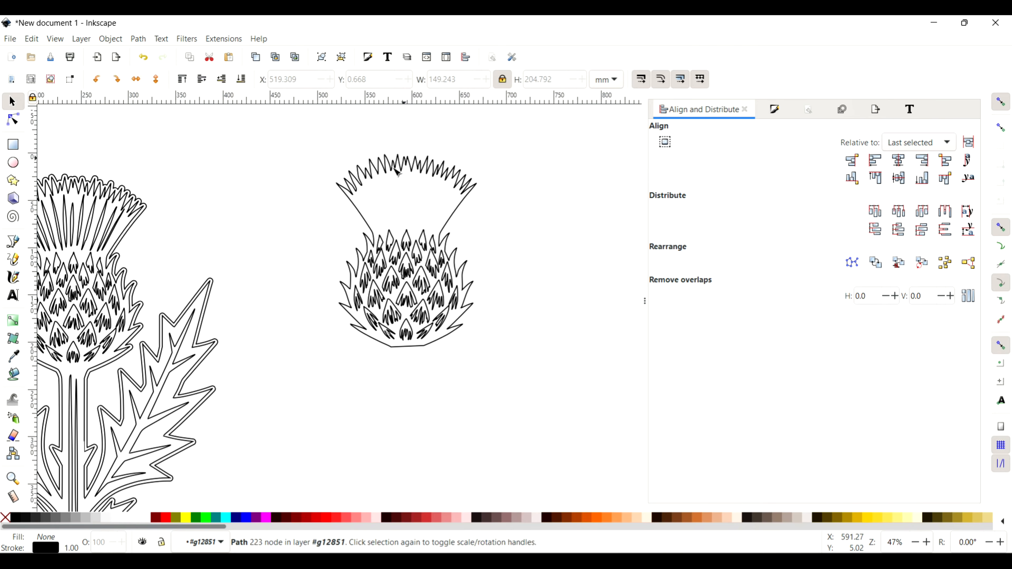
{"action": "key", "text": "n"}
{"action": "left_click_drag", "start_coordinate": [322, 143], "coordinate": [503, 226]}
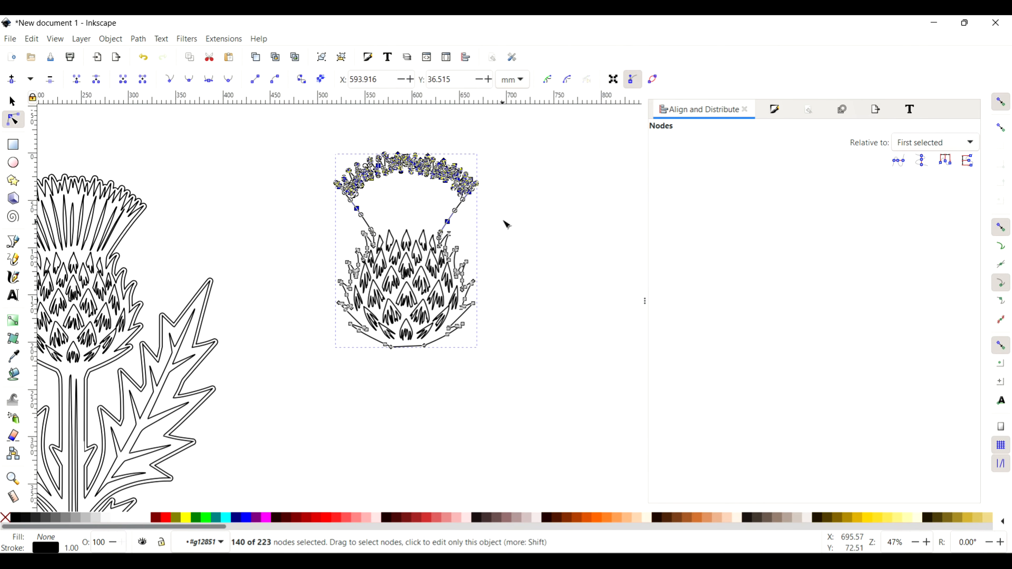
{"action": "key", "text": "Delete"}
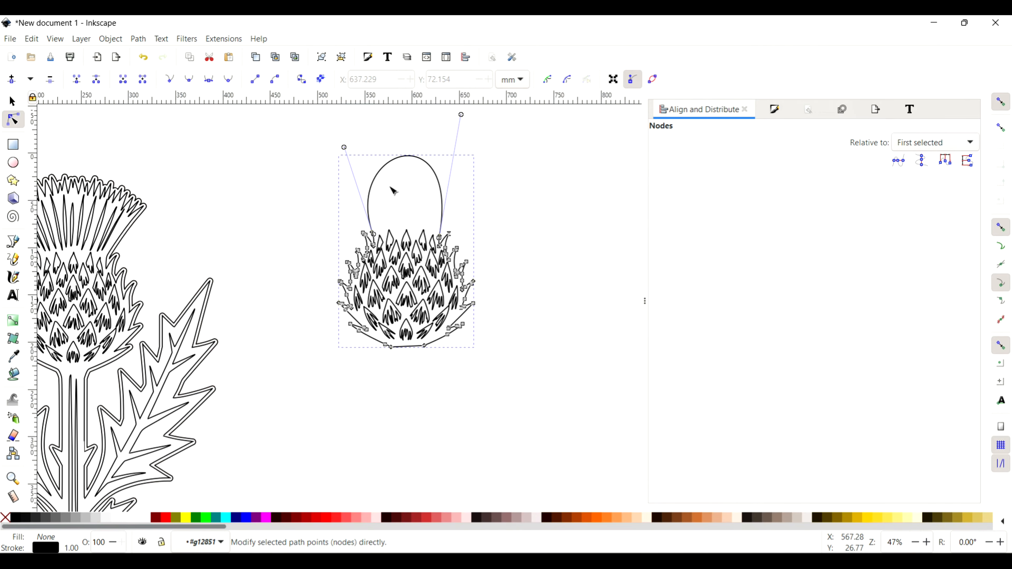
Step: Delete the large arched segment between the two upper end nodes of the duplicated bulb's outline
{"action": "scroll", "coordinate": [434, 231], "scroll_direction": "up", "scroll_amount": 4}
{"action": "left_click_drag", "start_coordinate": [215, 228], "coordinate": [190, 257]}
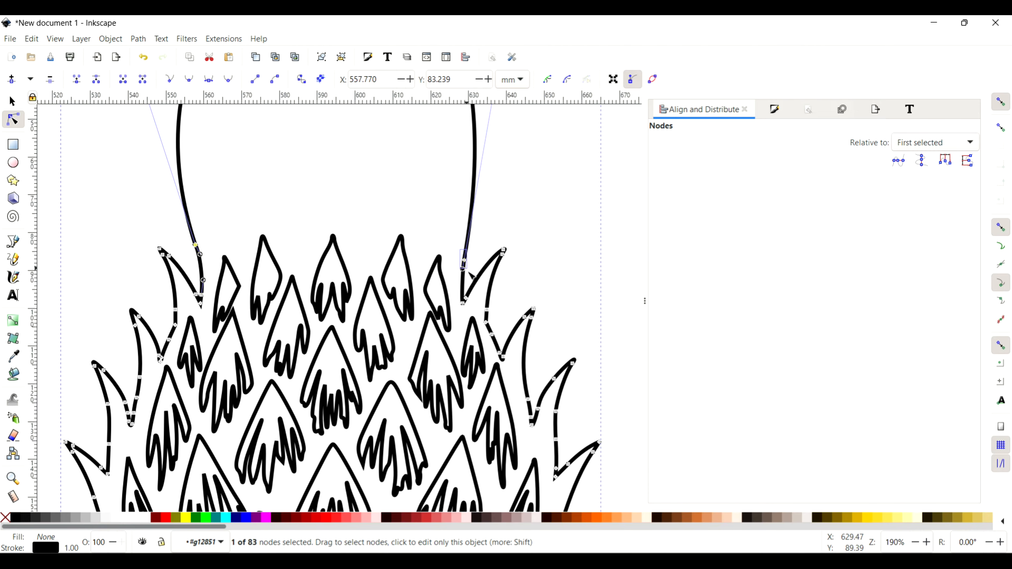
{"action": "left_click", "coordinate": [464, 259], "text": "shift"}
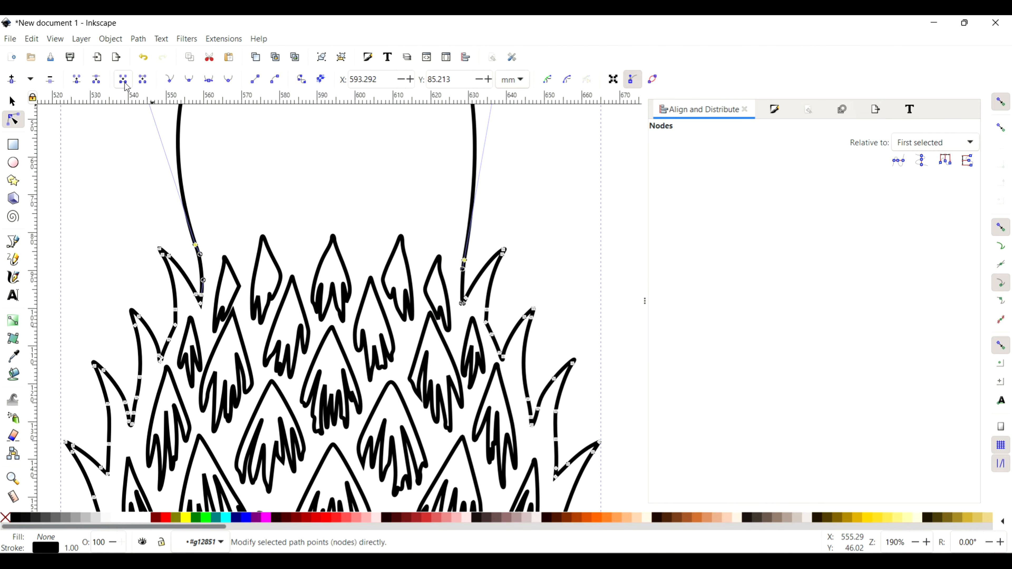
{"action": "left_click", "coordinate": [142, 79]}
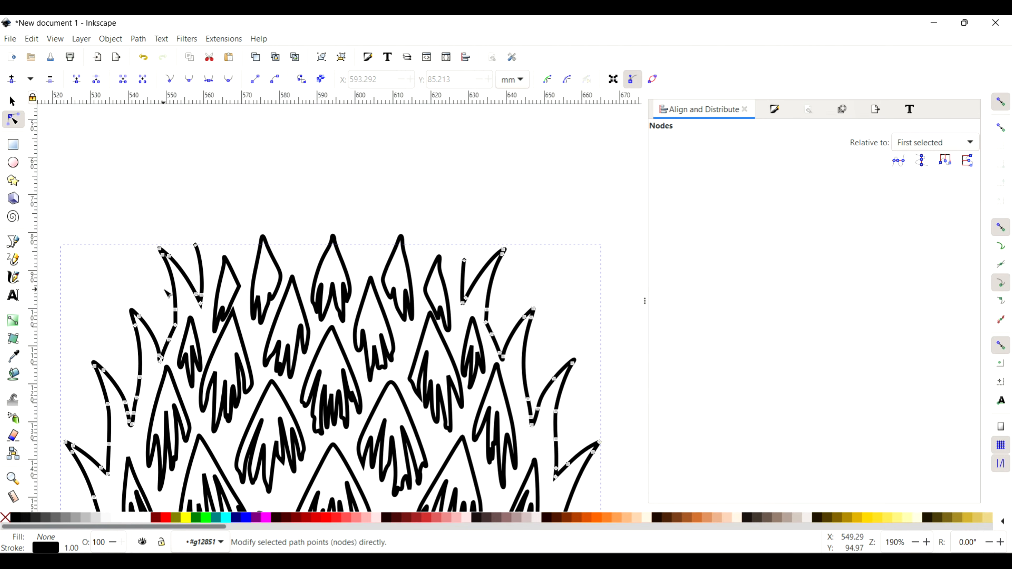
Step: Continue the bulb outline with the Pen tool as a zigzag above the top row of scales, joining both open ends
{"action": "left_click", "coordinate": [12, 242]}
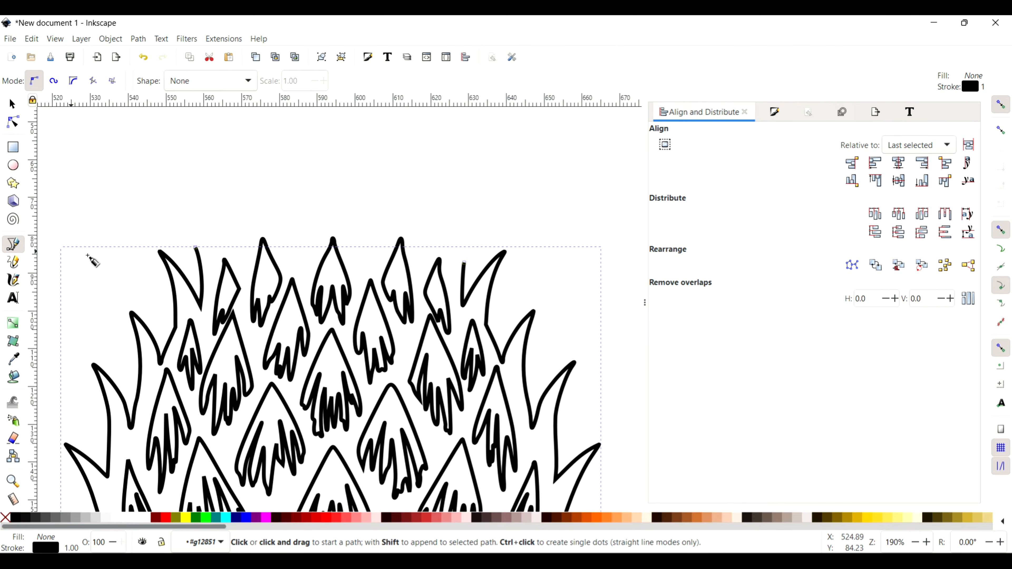
{"action": "left_click", "coordinate": [196, 247]}
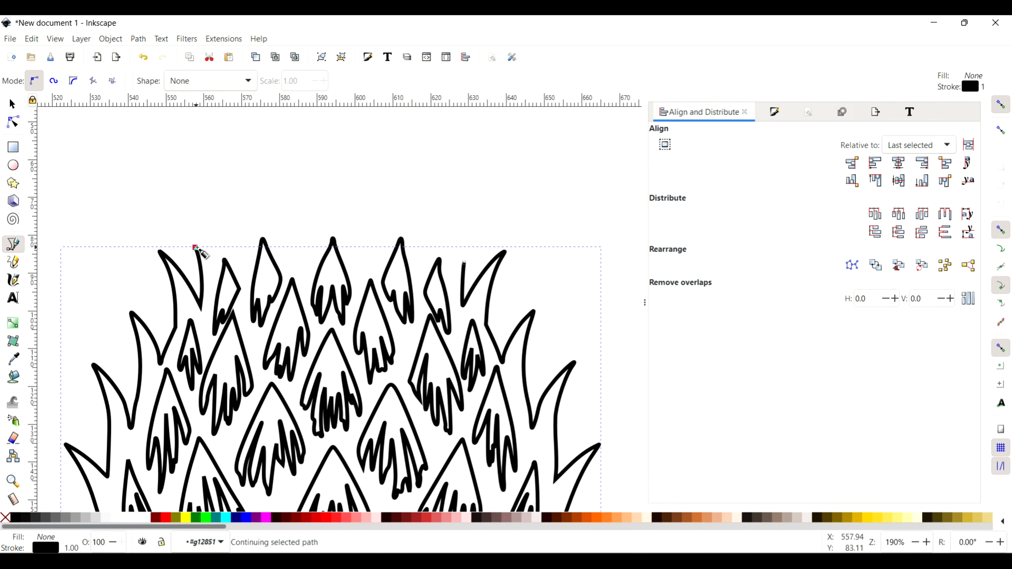
{"action": "left_click", "coordinate": [242, 265]}
{"action": "left_click", "coordinate": [254, 219]}
{"action": "left_click", "coordinate": [268, 219]}
{"action": "left_click", "coordinate": [286, 266]}
{"action": "left_click", "coordinate": [301, 270]}
{"action": "left_click", "coordinate": [327, 225]}
{"action": "left_click", "coordinate": [341, 228]}
{"action": "left_click", "coordinate": [356, 275]}
{"action": "left_click", "coordinate": [378, 270]}
{"action": "left_click", "coordinate": [393, 225]}
{"action": "left_click", "coordinate": [410, 226]}
{"action": "left_click", "coordinate": [417, 277]}
{"action": "left_click", "coordinate": [435, 241]}
{"action": "left_click", "coordinate": [445, 252]}
{"action": "left_click", "coordinate": [464, 260]}
Step: Bend the straight tip segments of the new zigzag into rounded curves above the scales
{"action": "key", "text": "n"}
{"action": "left_click_drag", "start_coordinate": [209, 249], "coordinate": [259, 209]}
{"action": "left_click_drag", "start_coordinate": [293, 265], "coordinate": [334, 216]}
{"action": "left_click_drag", "start_coordinate": [367, 270], "coordinate": [367, 259]}
{"action": "left_click_drag", "start_coordinate": [401, 226], "coordinate": [404, 215]}
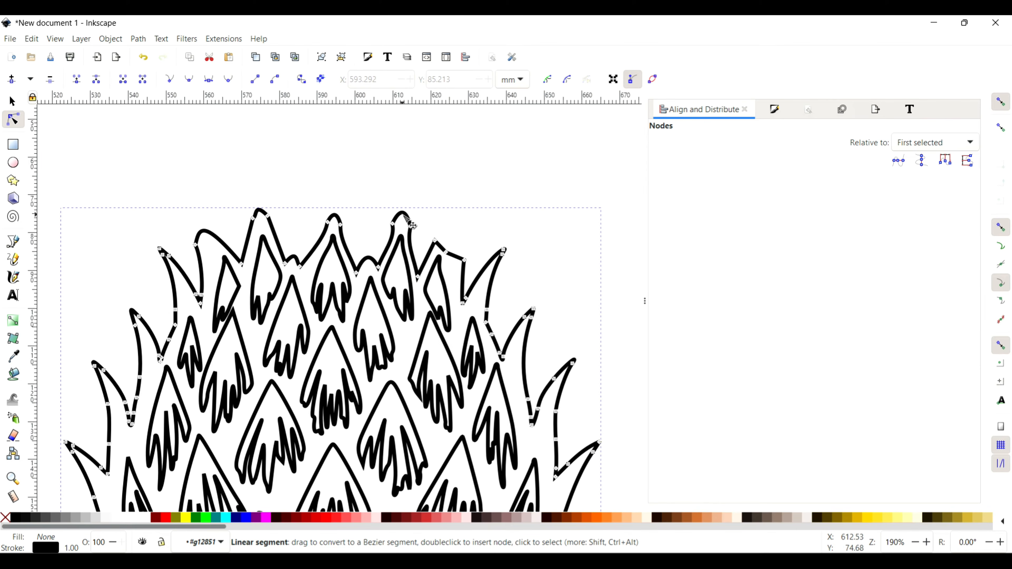
{"action": "left_click_drag", "start_coordinate": [448, 254], "coordinate": [446, 234]}
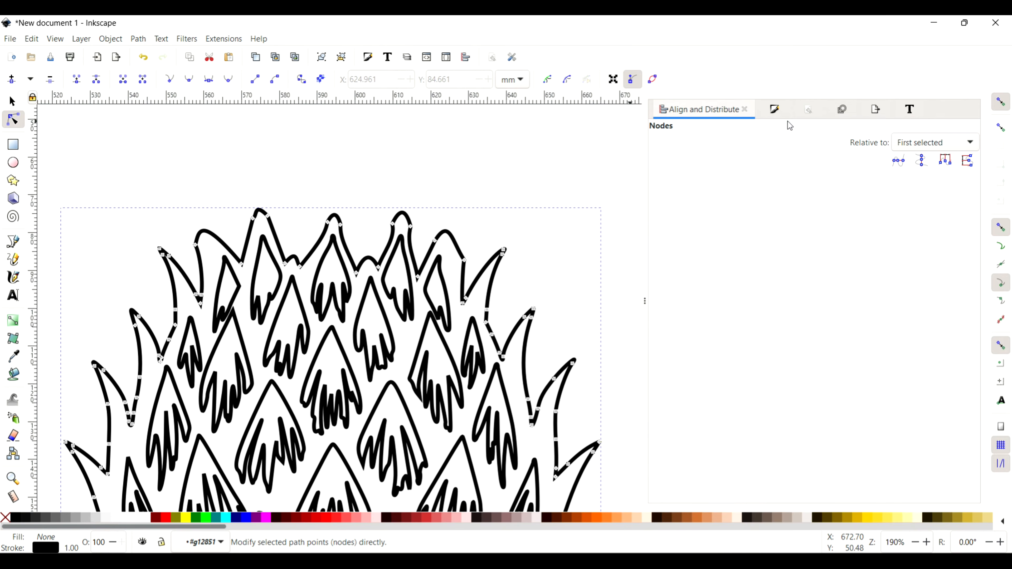
Step: Set the bulb outline's stroke width to 2 mm and convert the stroke to a path
{"action": "left_click", "coordinate": [773, 111]}
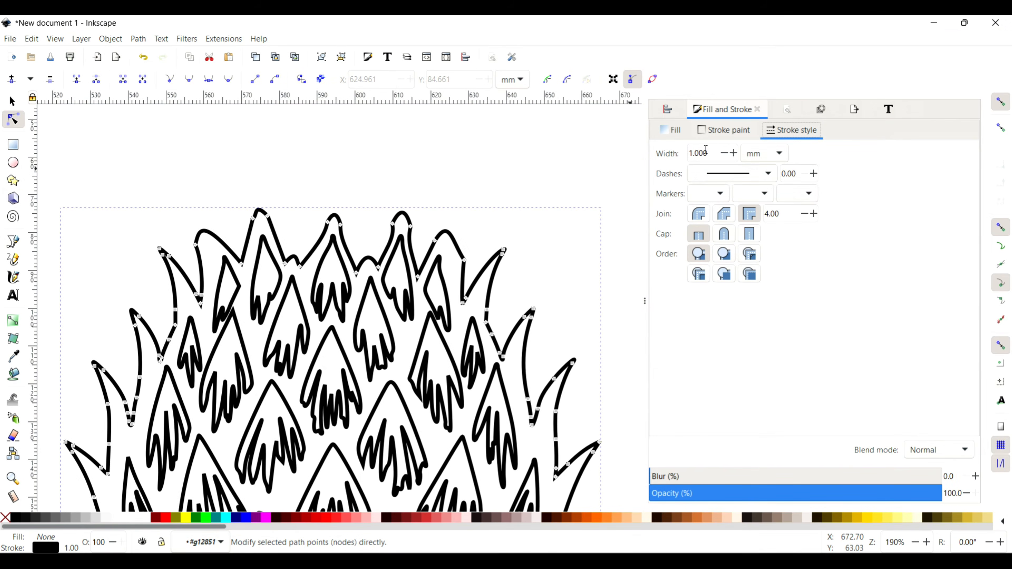
{"action": "left_click_drag", "start_coordinate": [709, 151], "coordinate": [682, 156]}
{"action": "key", "text": "BackSpace"}
{"action": "key", "text": "Return"}
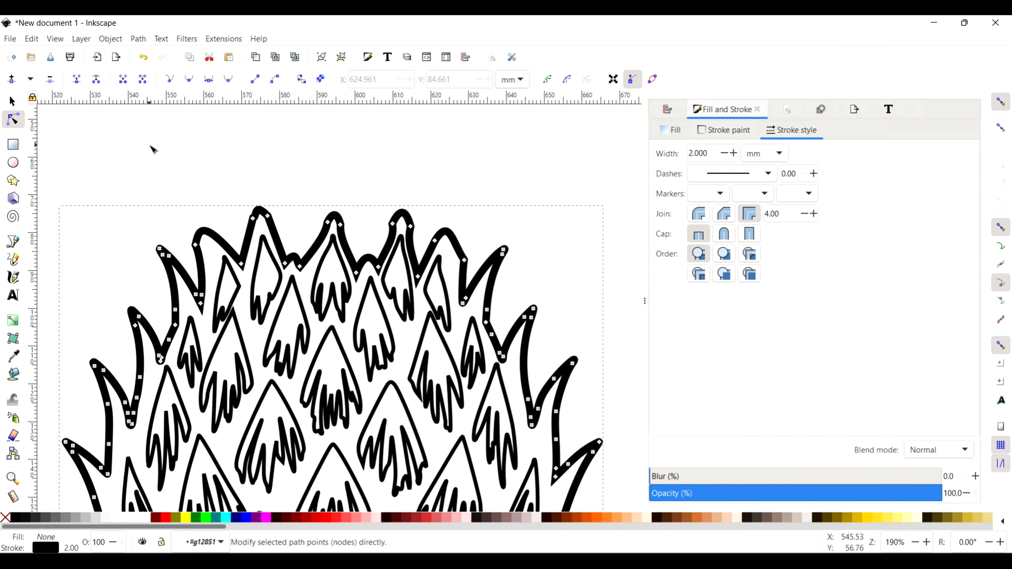
{"action": "left_click", "coordinate": [137, 39]}
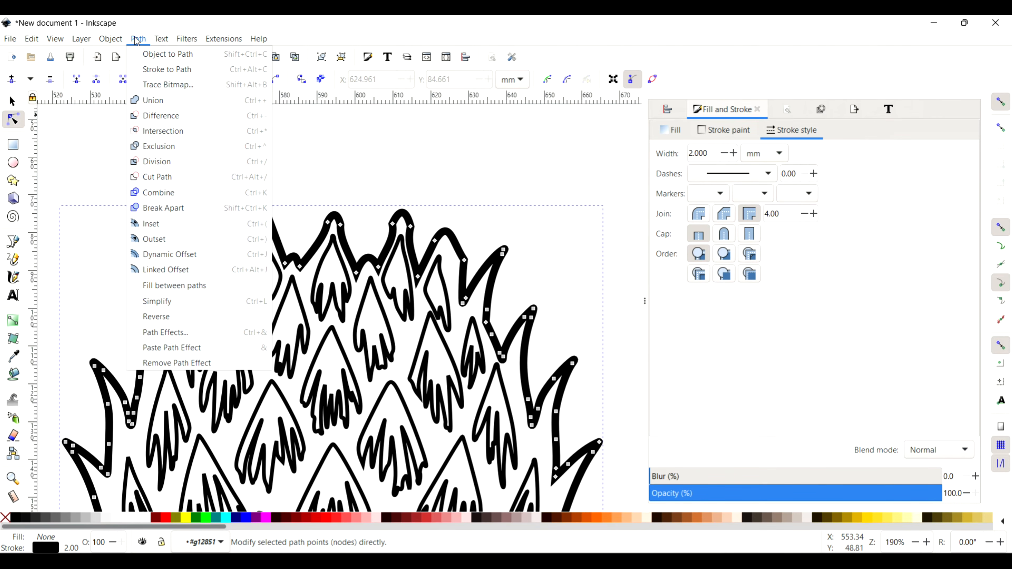
{"action": "left_click", "coordinate": [157, 70]}
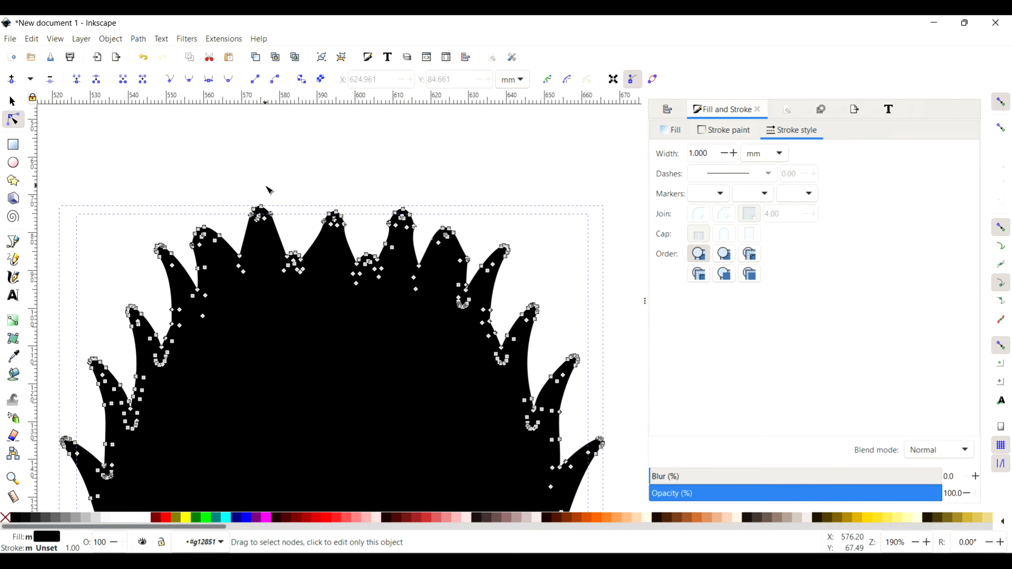
Step: Remove the fill from the converted bulb outline and give it a flat black stroke
{"action": "left_click", "coordinate": [673, 130]}
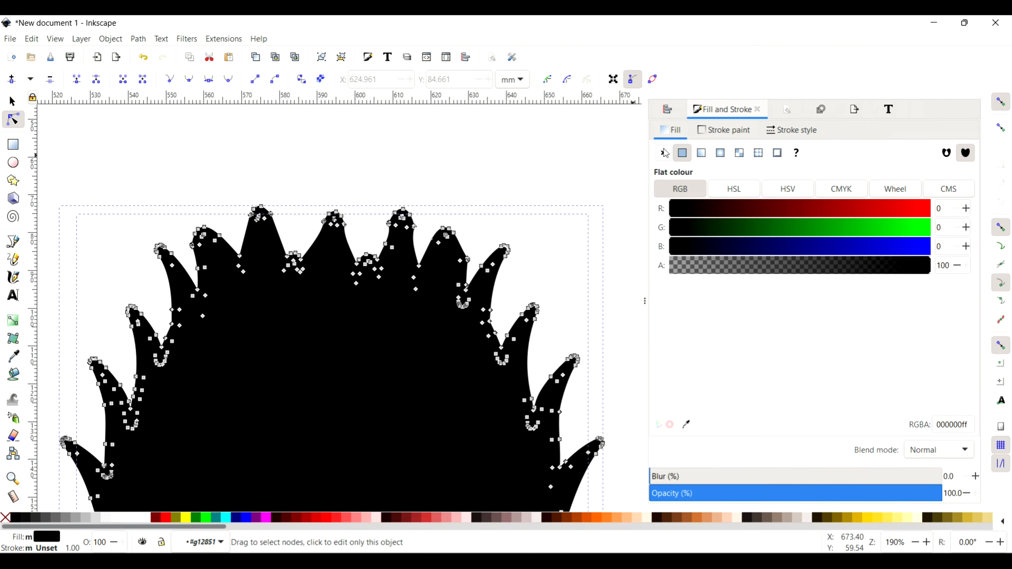
{"action": "left_click", "coordinate": [664, 153]}
{"action": "left_click", "coordinate": [723, 129]}
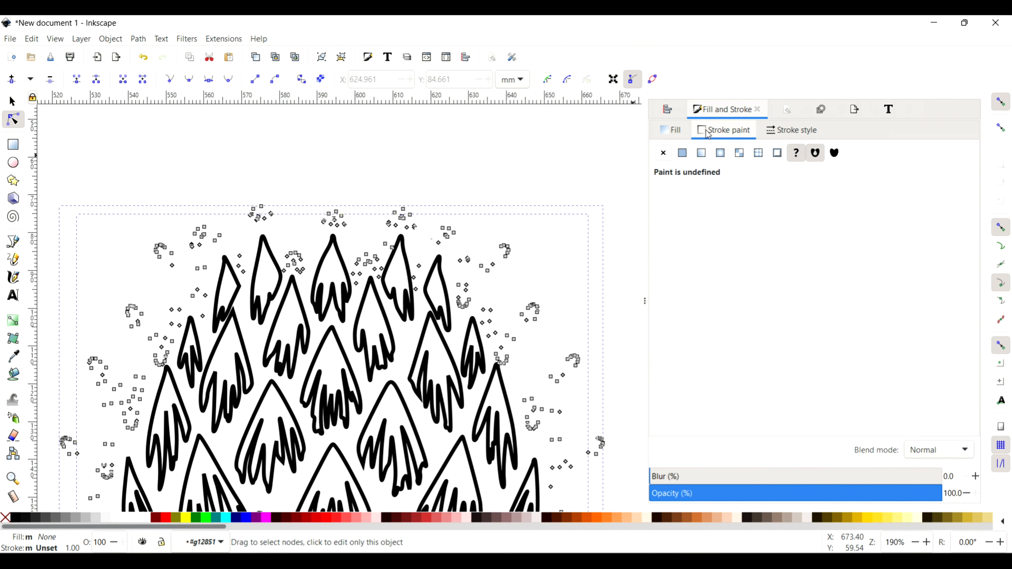
{"action": "left_click", "coordinate": [682, 152]}
{"action": "left_click", "coordinate": [467, 169]}
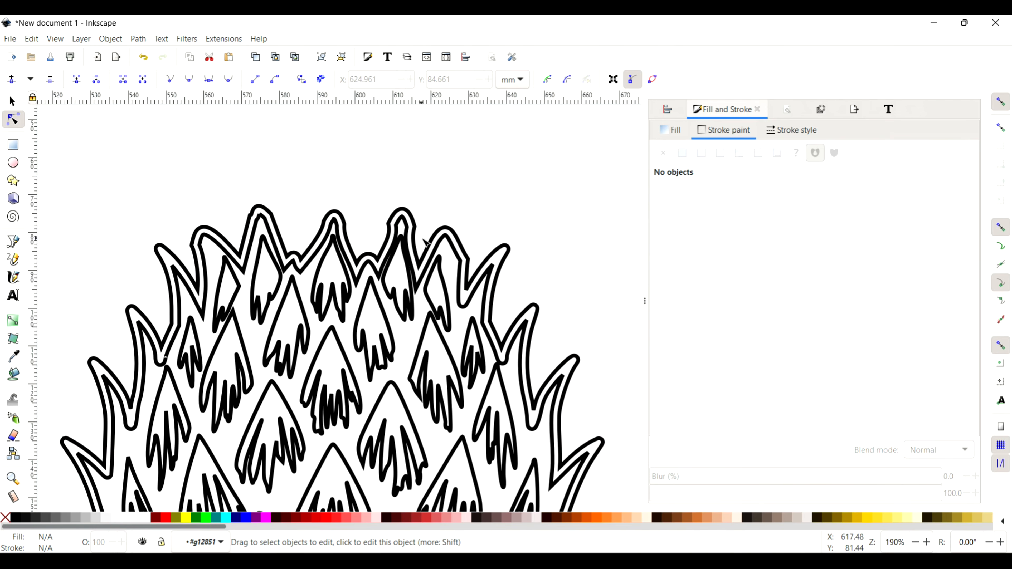
Step: Delete the outer contour of the converted bulb outline and select the inset inner contour
{"action": "left_click", "coordinate": [412, 230]}
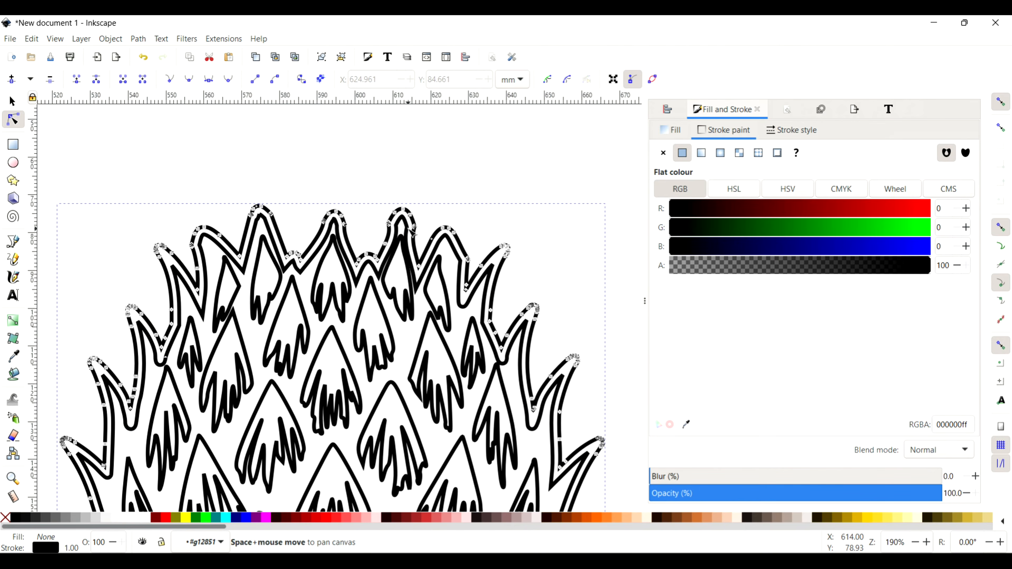
{"action": "key", "text": "s"}
{"action": "key", "text": "Delete"}
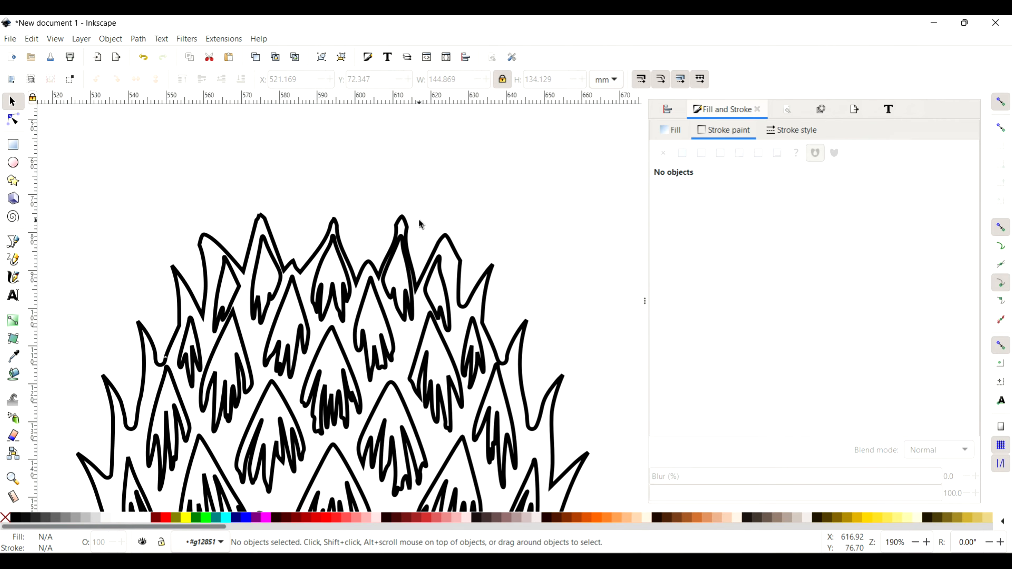
{"action": "left_click", "coordinate": [407, 231]}
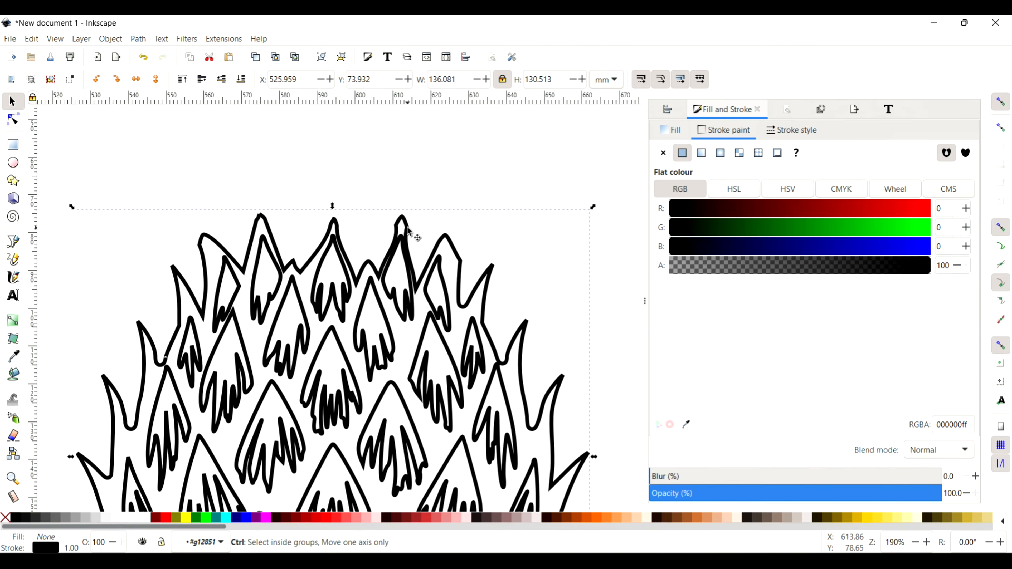
Step: Set the stroke width of the bulb outline and all its scale paths to 0.3 mm
{"action": "scroll", "coordinate": [407, 230], "scroll_direction": "down", "scroll_amount": 2}
{"action": "left_click_drag", "start_coordinate": [192, 201], "coordinate": [553, 493]}
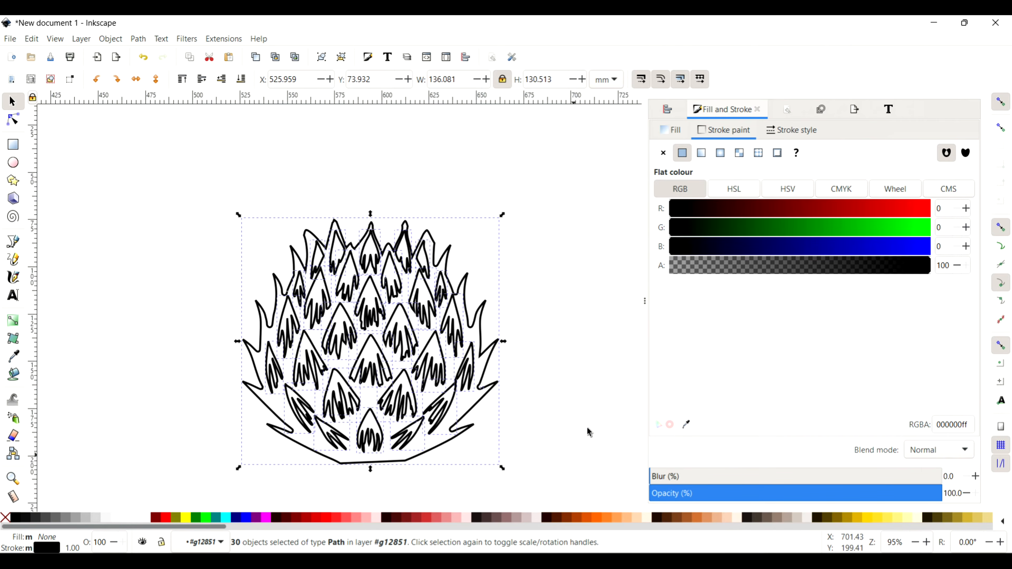
{"action": "left_click", "coordinate": [787, 130]}
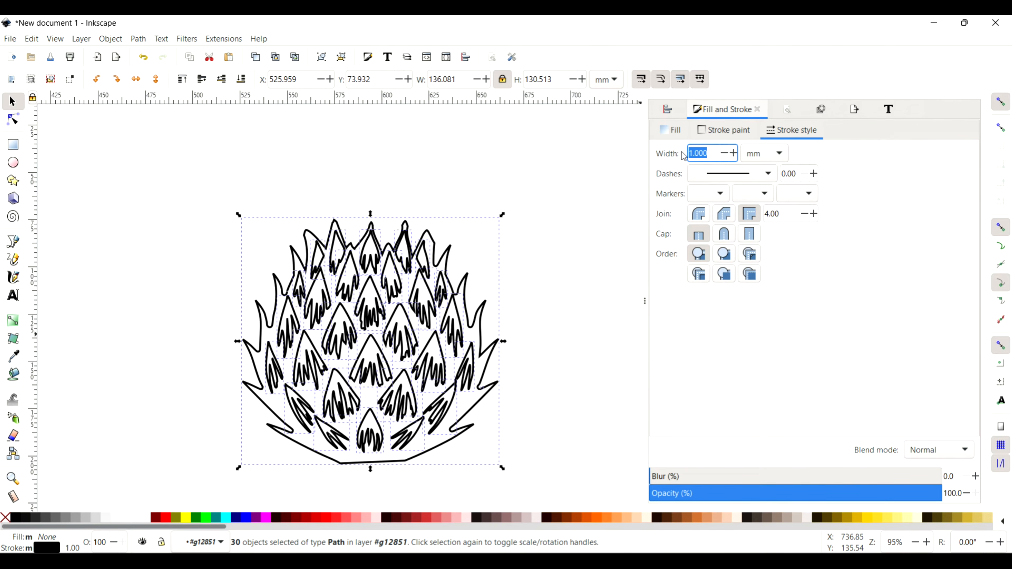
{"action": "type", "text": "0.3"}
{"action": "key", "text": "Return"}
{"action": "scroll", "coordinate": [376, 250], "scroll_direction": "up", "scroll_amount": 2}
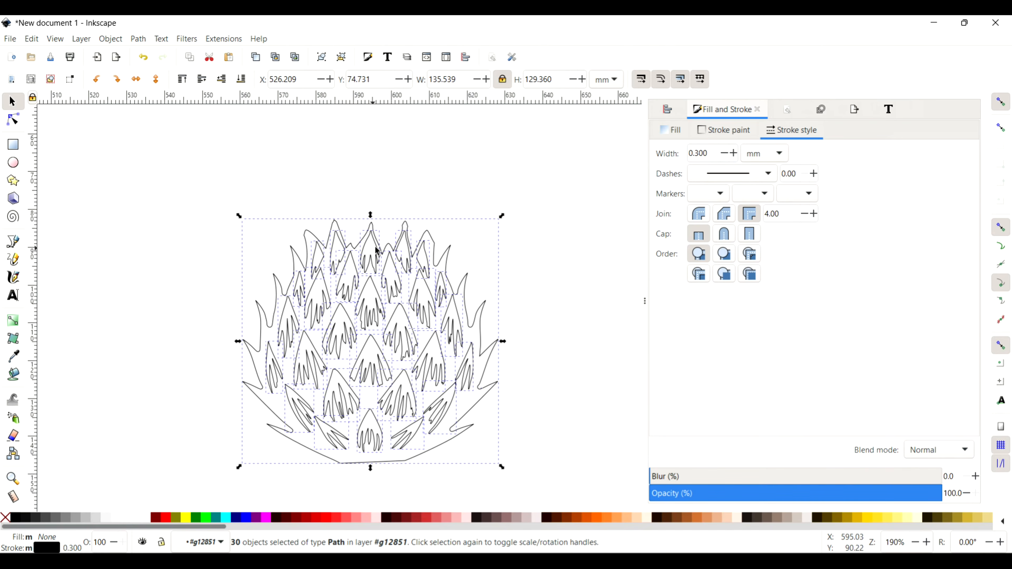
{"action": "scroll", "coordinate": [376, 251], "scroll_direction": "up", "scroll_amount": 3}
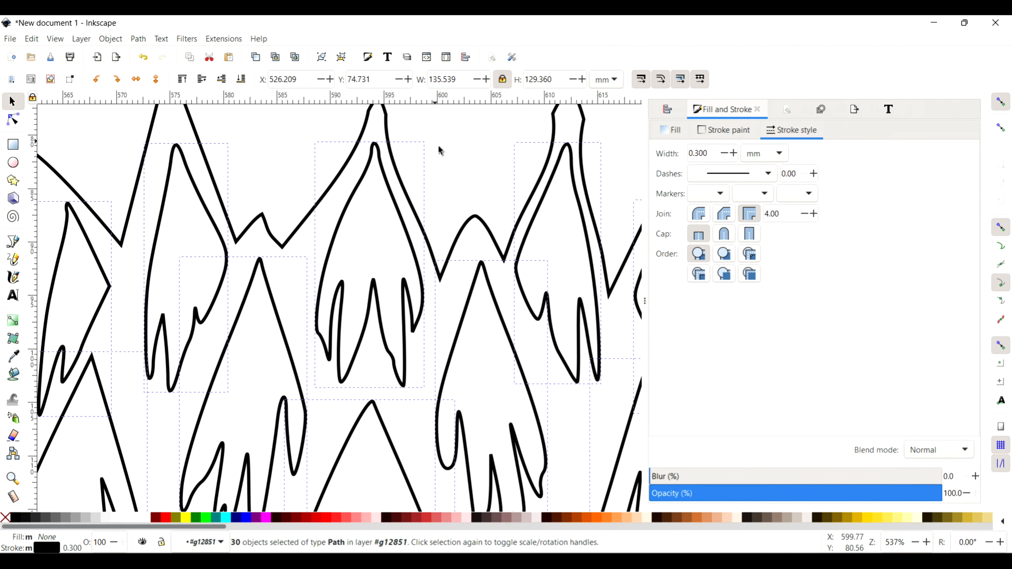
{"action": "key", "text": "Escape"}
Step: Group all paths of the separated bulb and place the group over the bulb of the original thistle
{"action": "scroll", "coordinate": [431, 174], "scroll_direction": "down", "scroll_amount": 6}
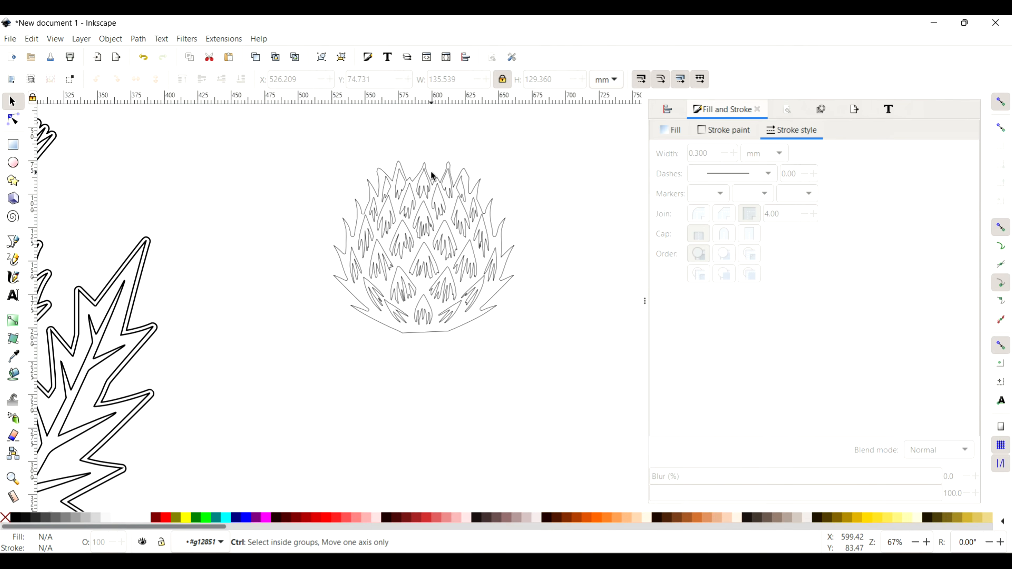
{"action": "scroll", "coordinate": [434, 199], "scroll_direction": "left", "scroll_amount": 8}
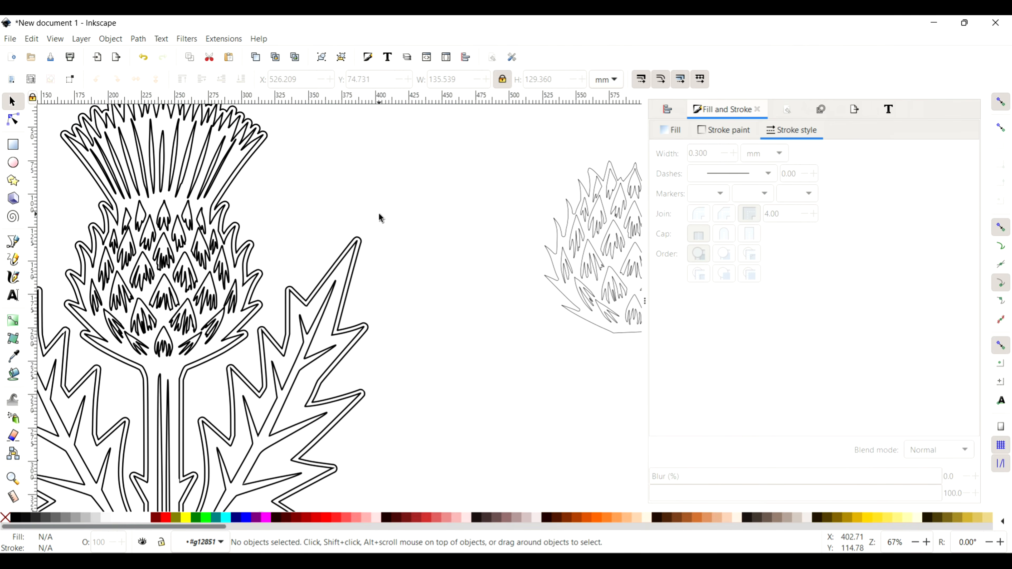
{"action": "scroll", "coordinate": [457, 308], "scroll_direction": "right", "scroll_amount": 3}
{"action": "left_click_drag", "start_coordinate": [450, 145], "coordinate": [646, 364]}
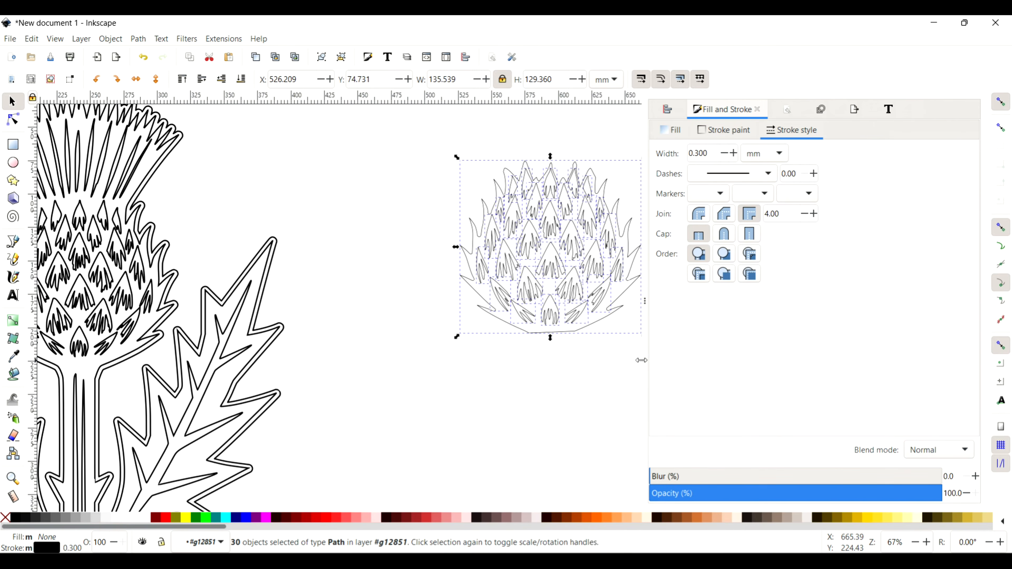
{"action": "key", "text": "ctrl+g"}
{"action": "scroll", "coordinate": [556, 252], "scroll_direction": "down", "scroll_amount": 1, "text": "ctrl"}
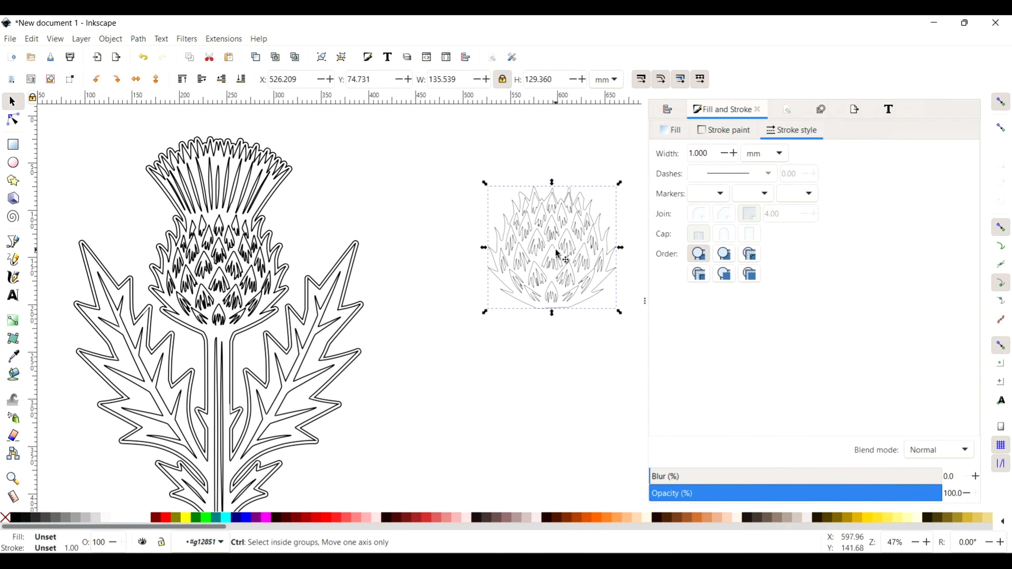
{"action": "scroll", "coordinate": [555, 260], "scroll_direction": "left", "scroll_amount": 3}
{"action": "left_click_drag", "start_coordinate": [619, 258], "coordinate": [285, 285]}
Step: Group the separated stem outline with its small base leaves and move it closer to the original thistle
{"action": "scroll", "coordinate": [291, 286], "scroll_direction": "up", "scroll_amount": 3, "text": "ctrl"}
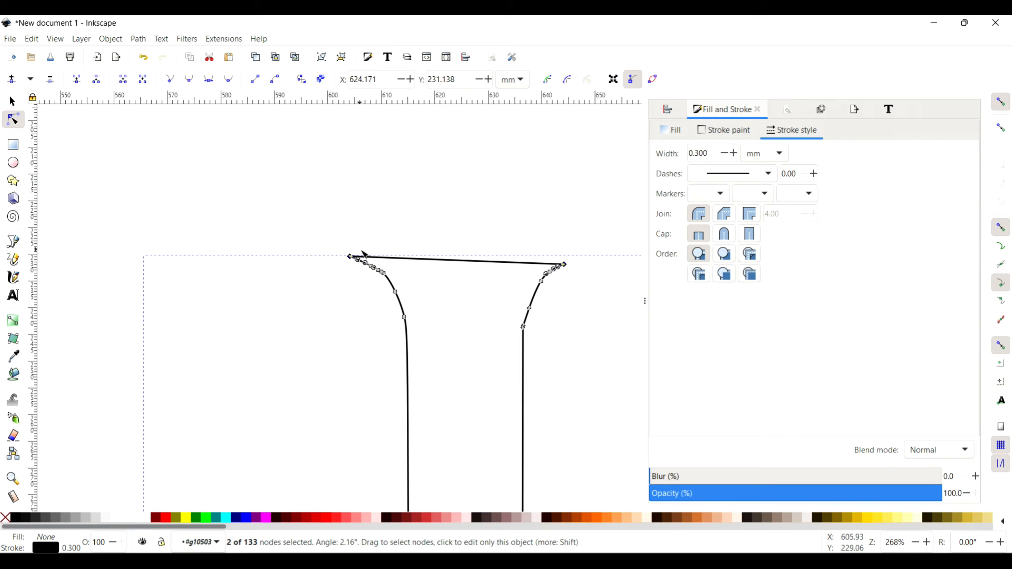
{"action": "scroll", "coordinate": [362, 249], "scroll_direction": "down", "scroll_amount": 6, "text": "ctrl"}
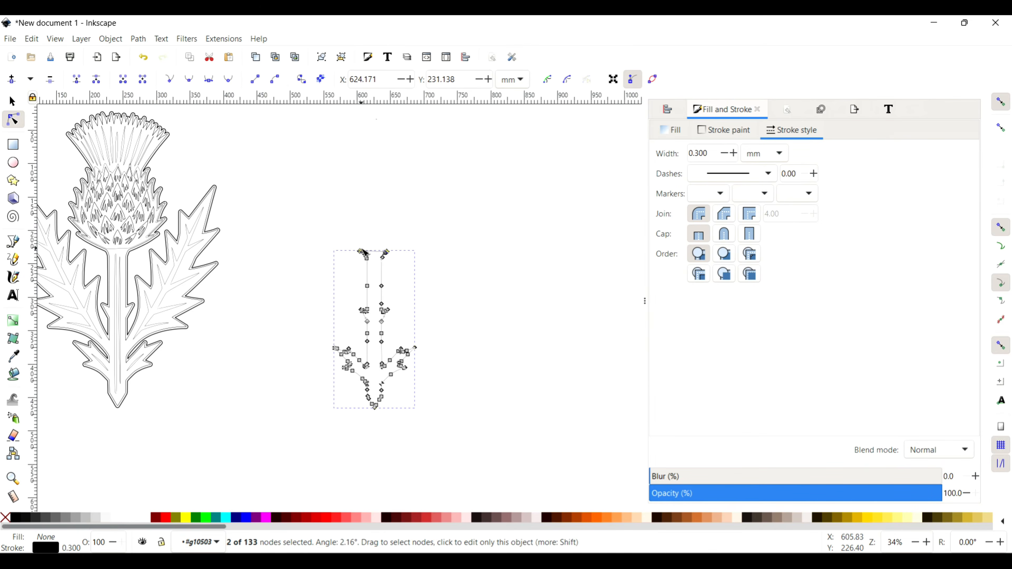
{"action": "key", "text": "ctrl+g"}
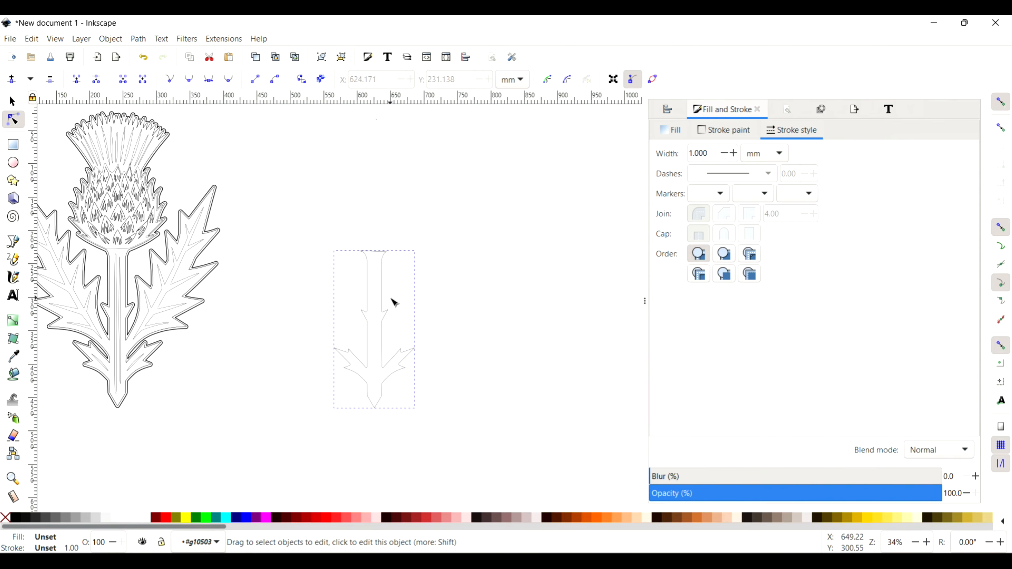
{"action": "key", "text": "s"}
{"action": "left_click_drag", "start_coordinate": [385, 314], "coordinate": [301, 320]}
Step: Place the grouped stem outline over the stem and small base leaves of the original thistle
{"action": "scroll", "coordinate": [300, 322], "scroll_direction": "left", "scroll_amount": 2}
{"action": "scroll", "coordinate": [301, 323], "scroll_direction": "left", "scroll_amount": 10}
{"action": "scroll", "coordinate": [383, 308], "scroll_direction": "up", "scroll_amount": 2}
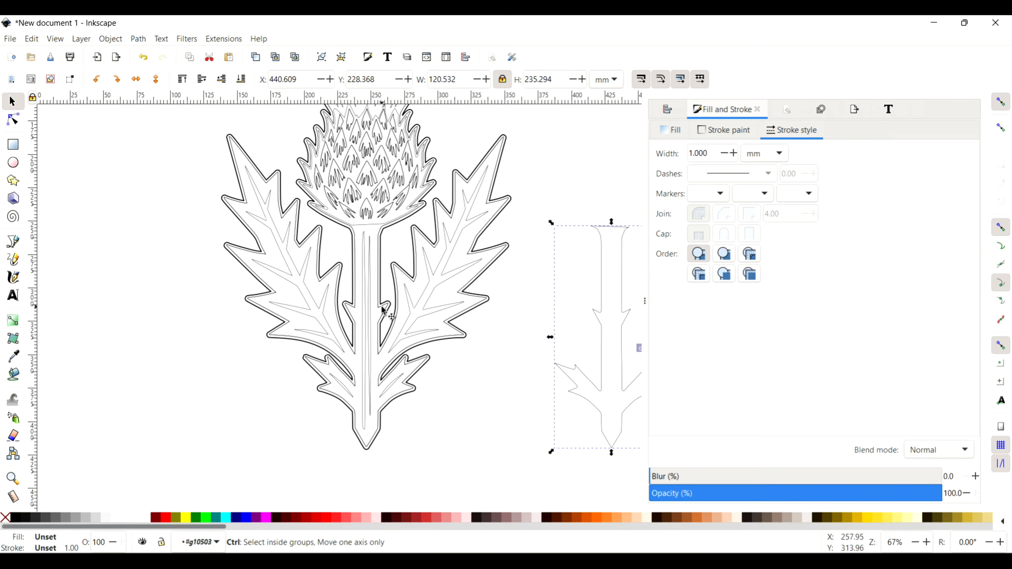
{"action": "scroll", "coordinate": [518, 322], "scroll_direction": "right", "scroll_amount": 2}
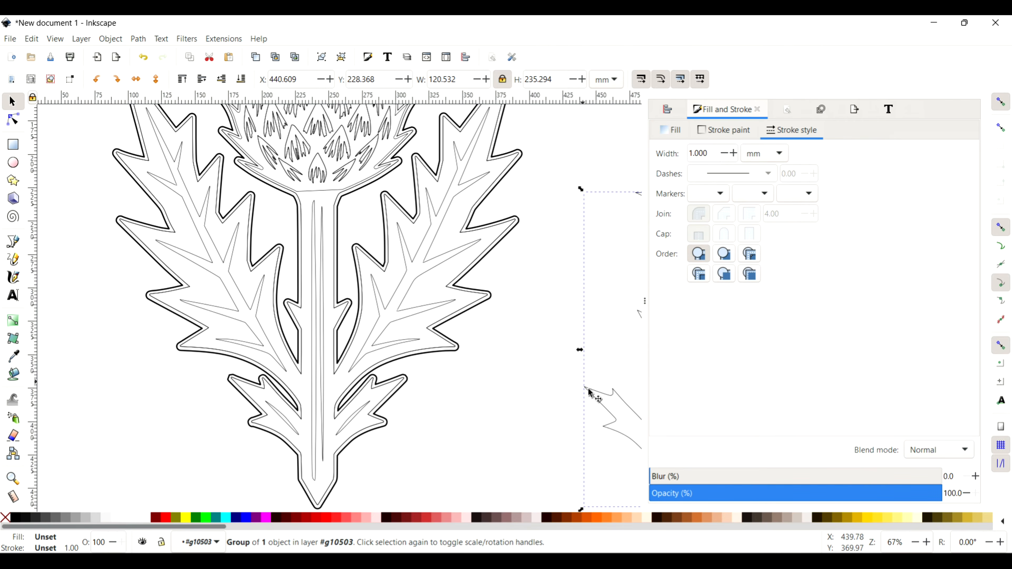
{"action": "left_click_drag", "start_coordinate": [613, 398], "coordinate": [271, 394]}
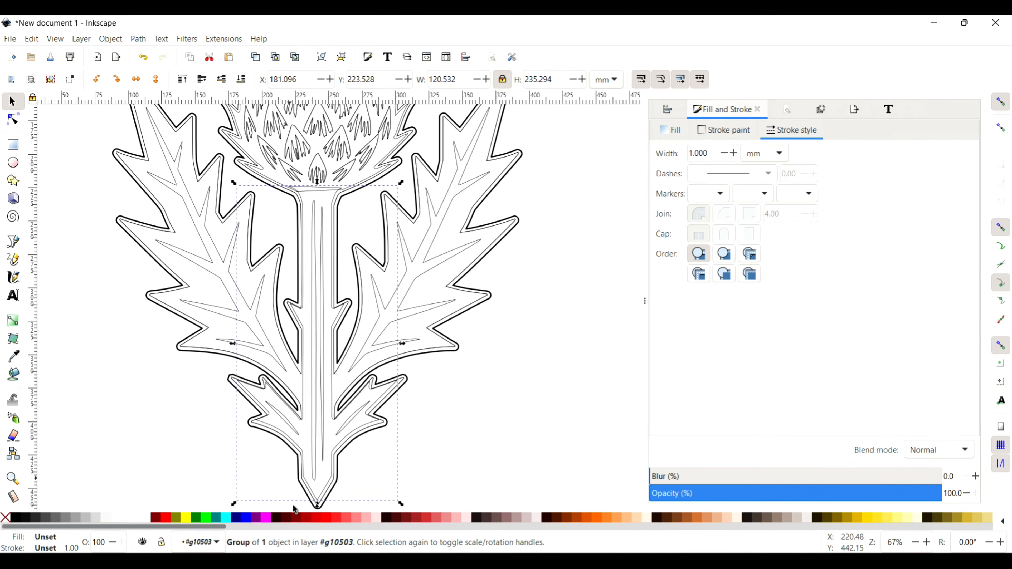
Step: Shift the stem group by 0.44 mm and 1.12 mm, snapping its upper corner node to the existing stem outline
{"action": "scroll", "coordinate": [312, 477], "scroll_direction": "up", "scroll_amount": 1}
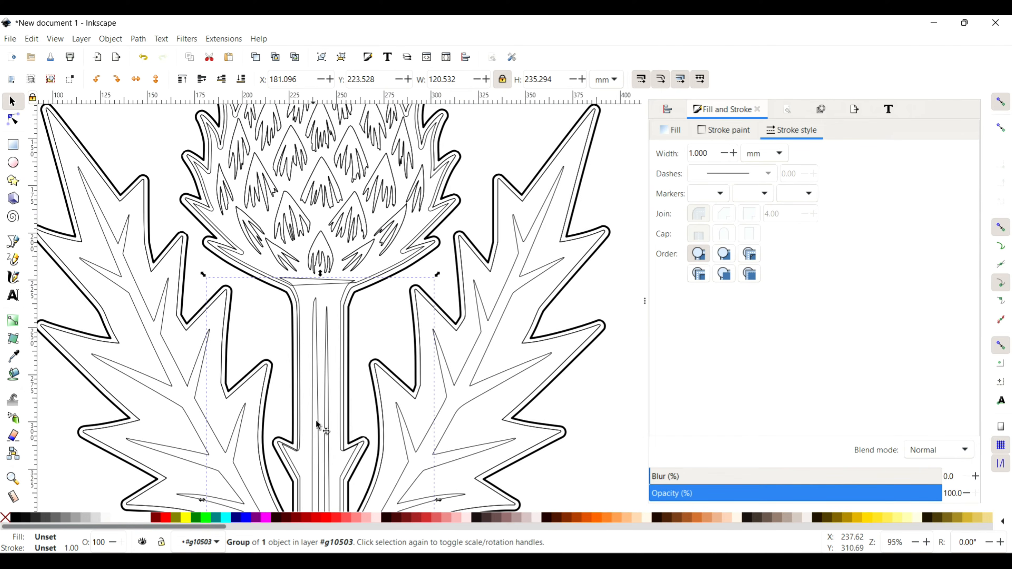
{"action": "scroll", "coordinate": [332, 373], "scroll_direction": "up", "scroll_amount": 2}
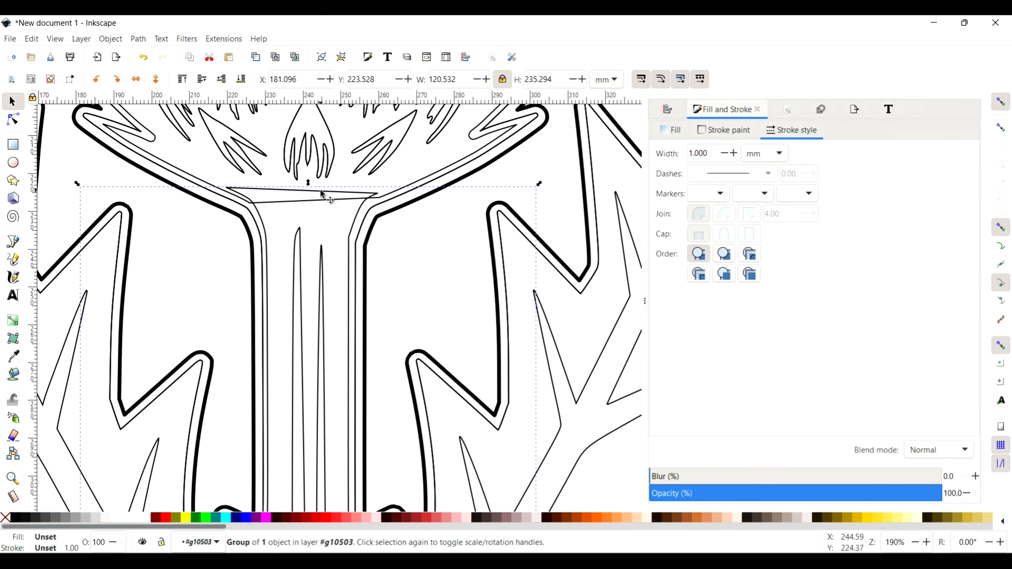
{"action": "left_click_drag", "start_coordinate": [322, 195], "coordinate": [324, 197]}
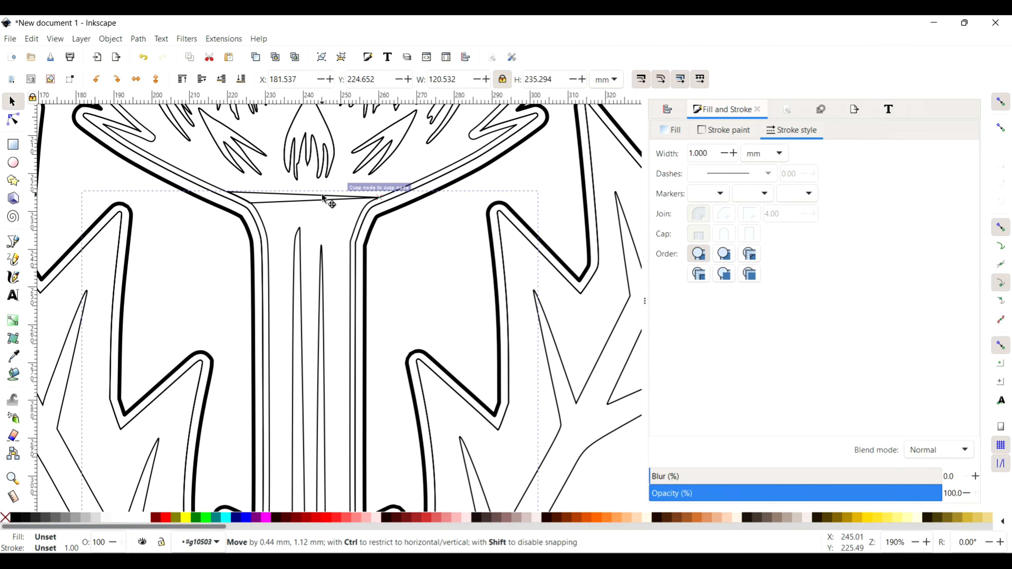
{"action": "scroll", "coordinate": [311, 299], "scroll_direction": "down", "scroll_amount": 10}
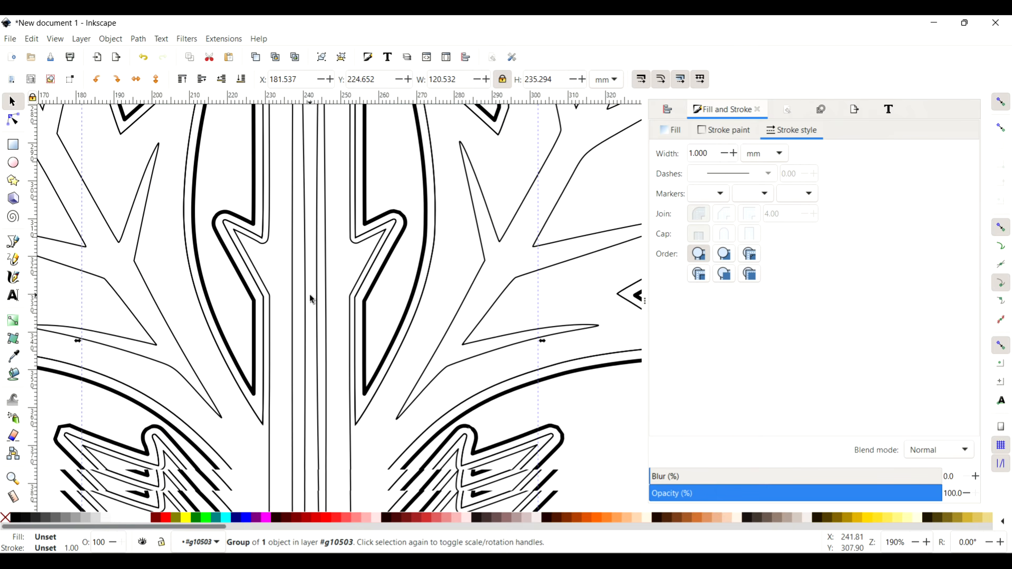
Step: Merge the bulb and stem outlines into one continuous path, removing the overlapping wedge where they meet
{"action": "scroll", "coordinate": [311, 299], "scroll_direction": "down", "scroll_amount": 6}
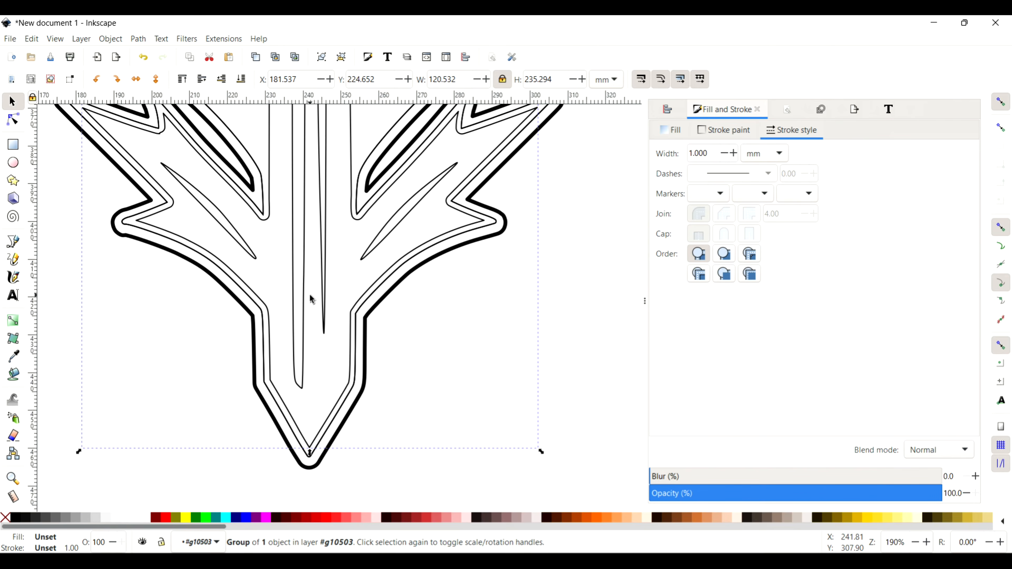
{"action": "scroll", "coordinate": [310, 299], "scroll_direction": "up", "scroll_amount": 5}
{"action": "scroll", "coordinate": [310, 295], "scroll_direction": "up", "scroll_amount": 5}
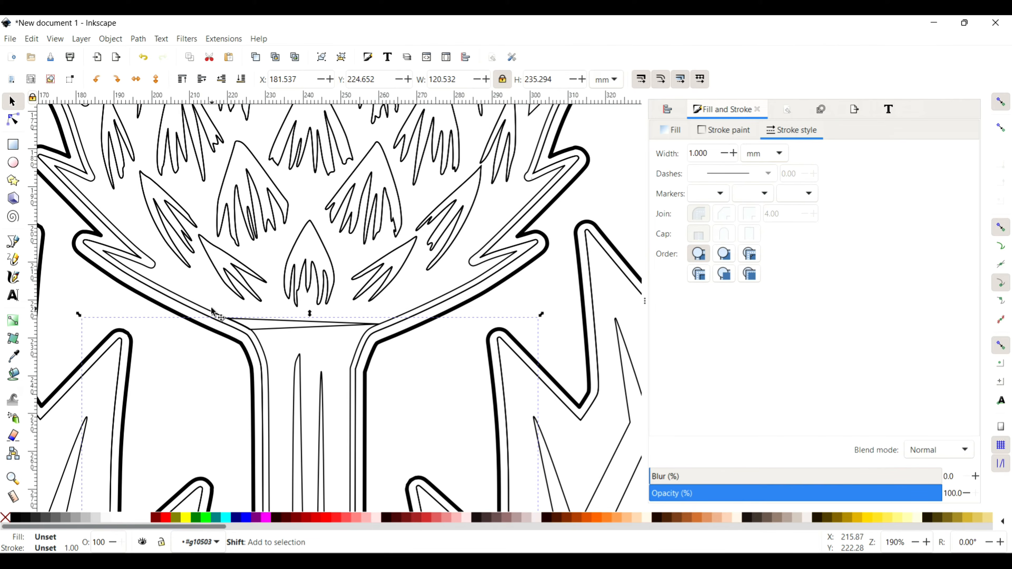
{"action": "left_click", "coordinate": [213, 313], "text": "shift"}
{"action": "key", "text": "n"}
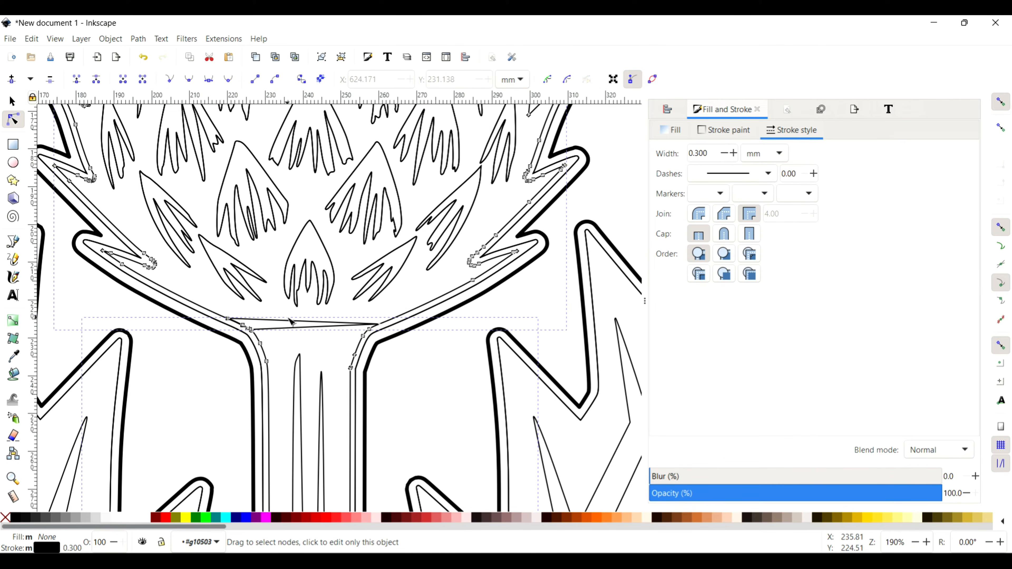
{"action": "key", "text": "Delete"}
{"action": "scroll", "coordinate": [299, 322], "scroll_direction": "down", "scroll_amount": 6}
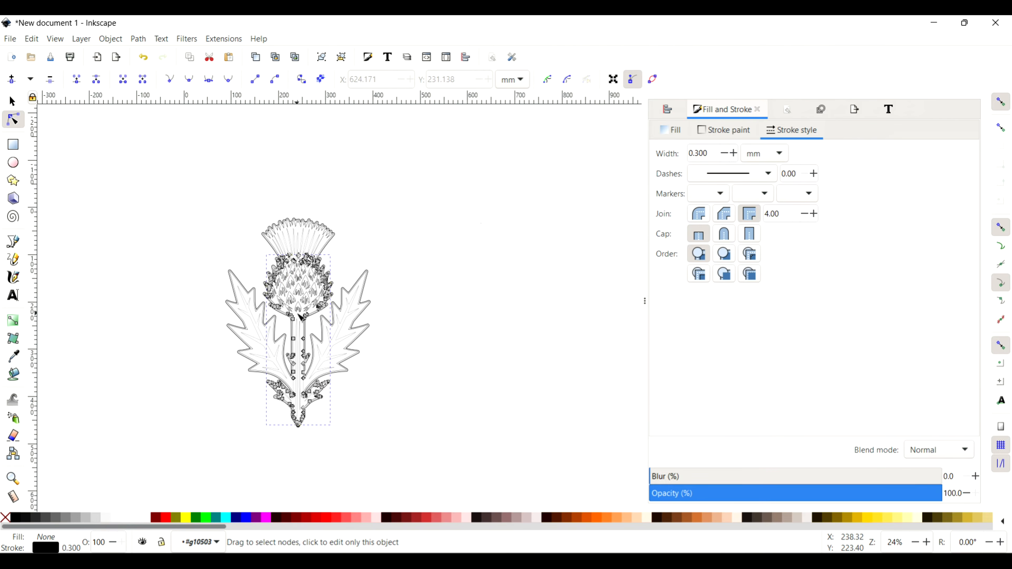
{"action": "left_click", "coordinate": [154, 203]}
{"action": "mouse_move", "coordinate": [153, 203]}
{"action": "left_mouse_down"}
{"action": "mouse_move", "coordinate": [415, 488]}
{"action": "mouse_move", "coordinate": [420, 480]}
{"action": "left_mouse_up"}
{"action": "left_click", "coordinate": [348, 394]}
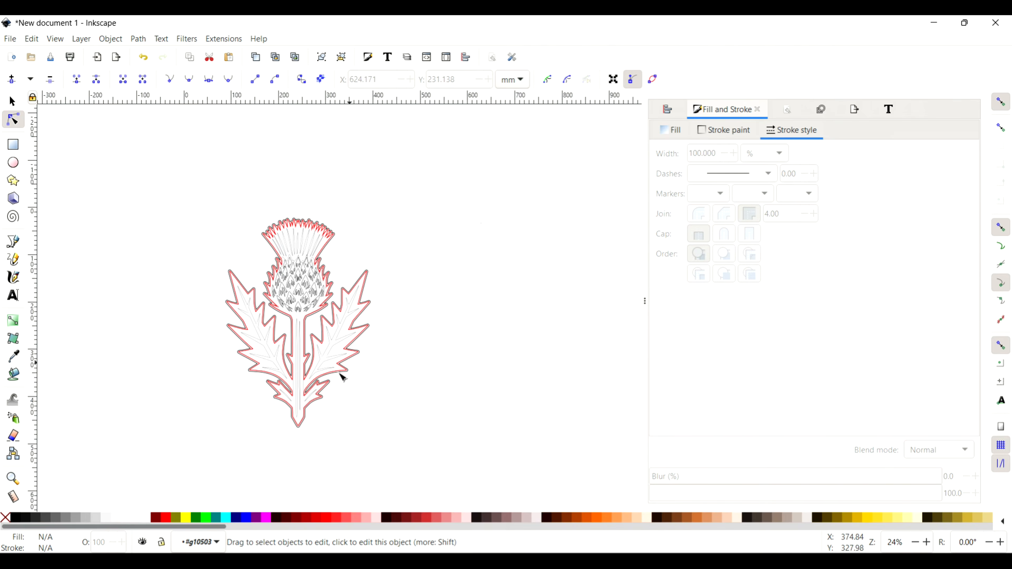
{"action": "scroll", "coordinate": [295, 315], "scroll_direction": "up", "scroll_amount": 4}
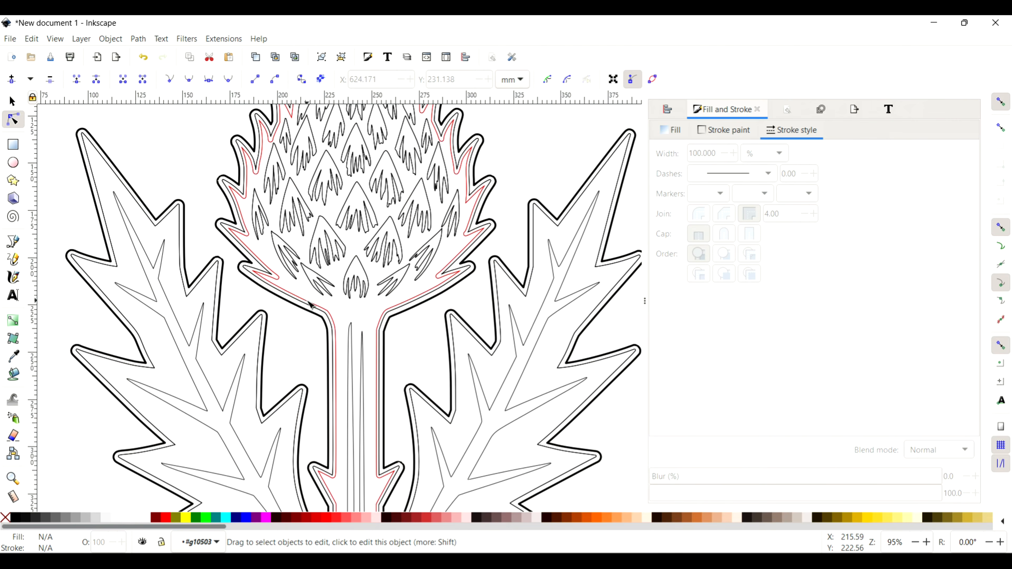
{"action": "scroll", "coordinate": [310, 302], "scroll_direction": "up", "scroll_amount": 4}
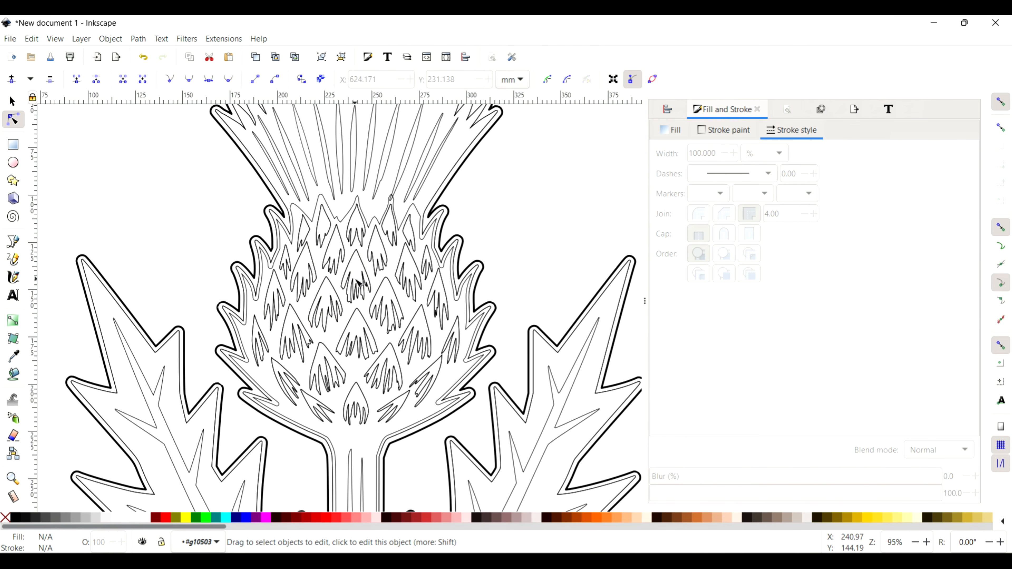
{"action": "left_click", "coordinate": [305, 236]}
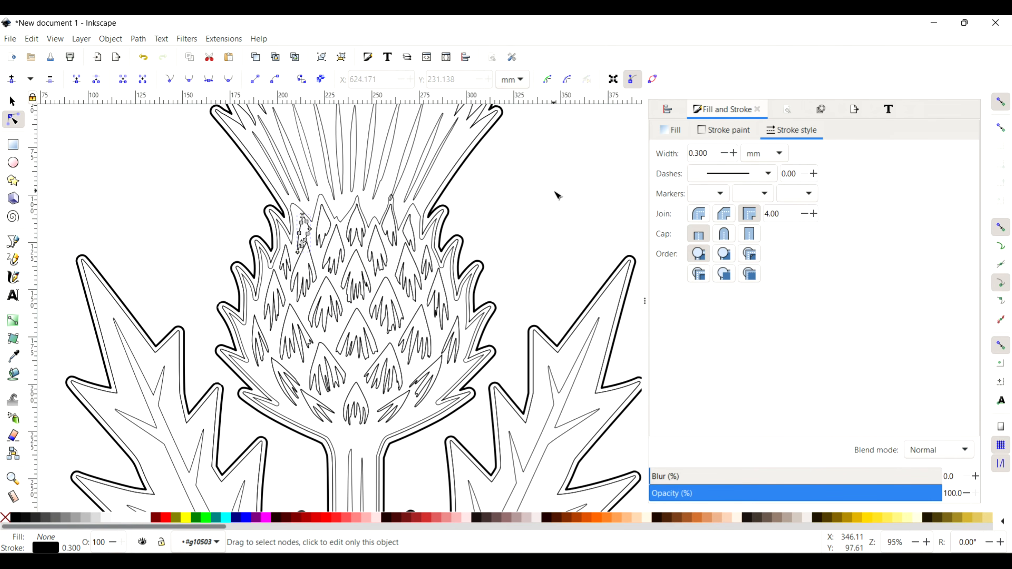
{"action": "key", "text": "s"}
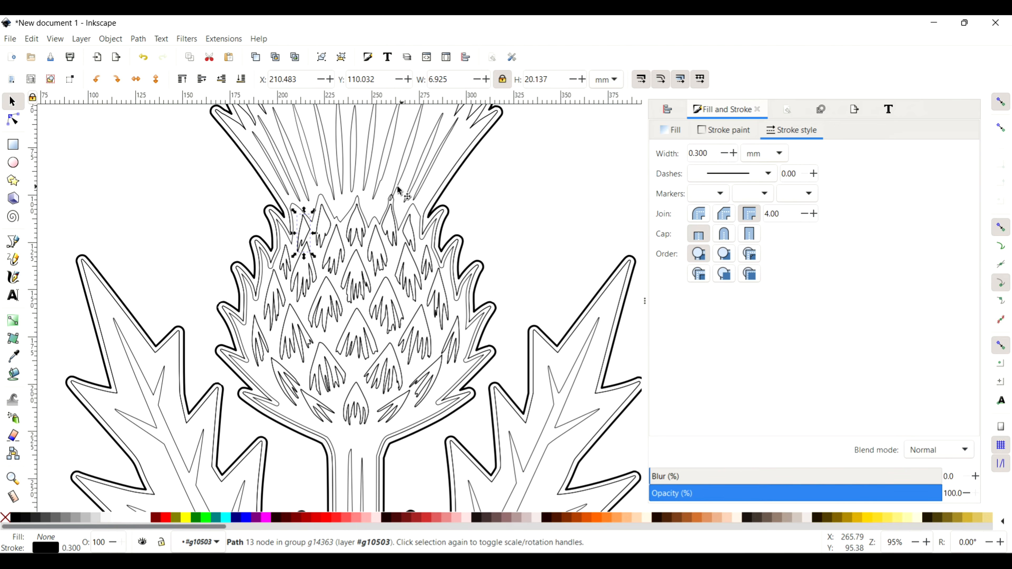
{"action": "scroll", "coordinate": [387, 193], "scroll_direction": "up", "scroll_amount": 3}
{"action": "scroll", "coordinate": [409, 262], "scroll_direction": "down", "scroll_amount": 2}
{"action": "key", "text": "Escape"}
{"action": "key", "text": "n"}
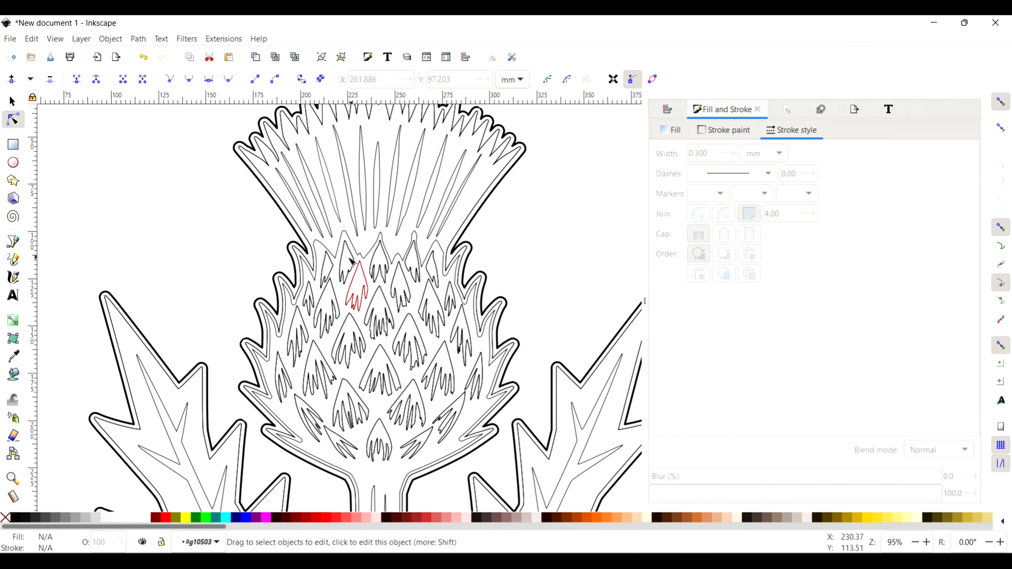
Step: Select all the small scale shapes inside the bulb, then combine and union them into a single path
{"action": "left_click", "coordinate": [13, 105]}
{"action": "mouse_move", "coordinate": [221, 233]}
{"action": "left_mouse_down"}
{"action": "mouse_move", "coordinate": [374, 331]}
{"action": "mouse_move", "coordinate": [542, 494]}
{"action": "mouse_move", "coordinate": [549, 487]}
{"action": "left_mouse_up"}
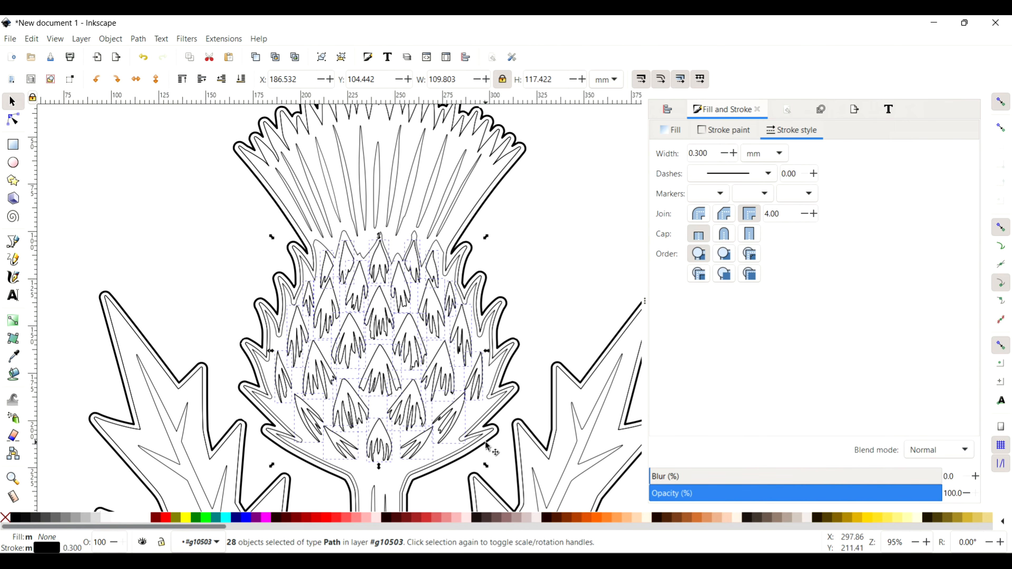
{"action": "key", "text": "ctrl"}
{"action": "key", "text": "ctrl+k"}
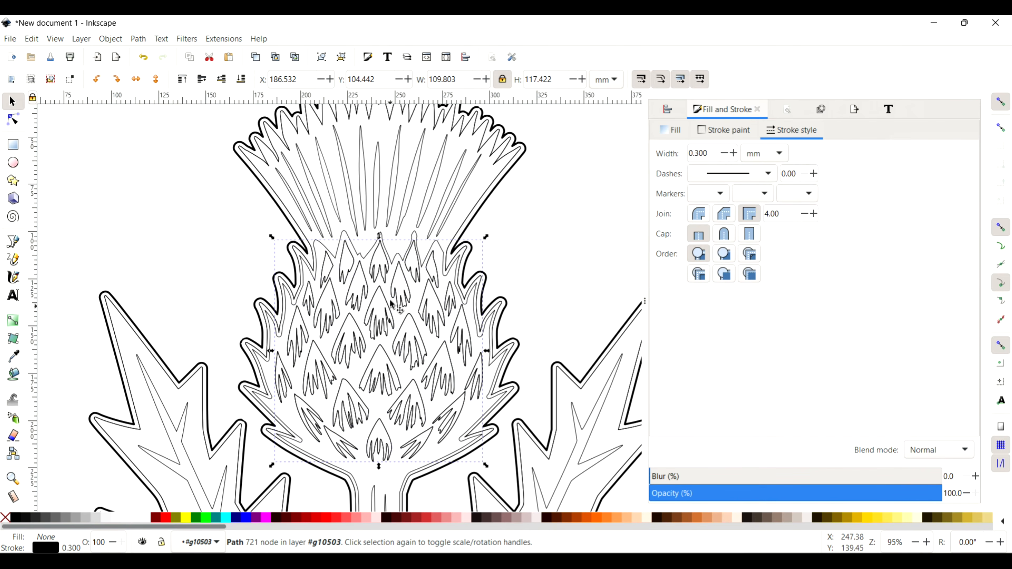
{"action": "left_click", "coordinate": [139, 38]}
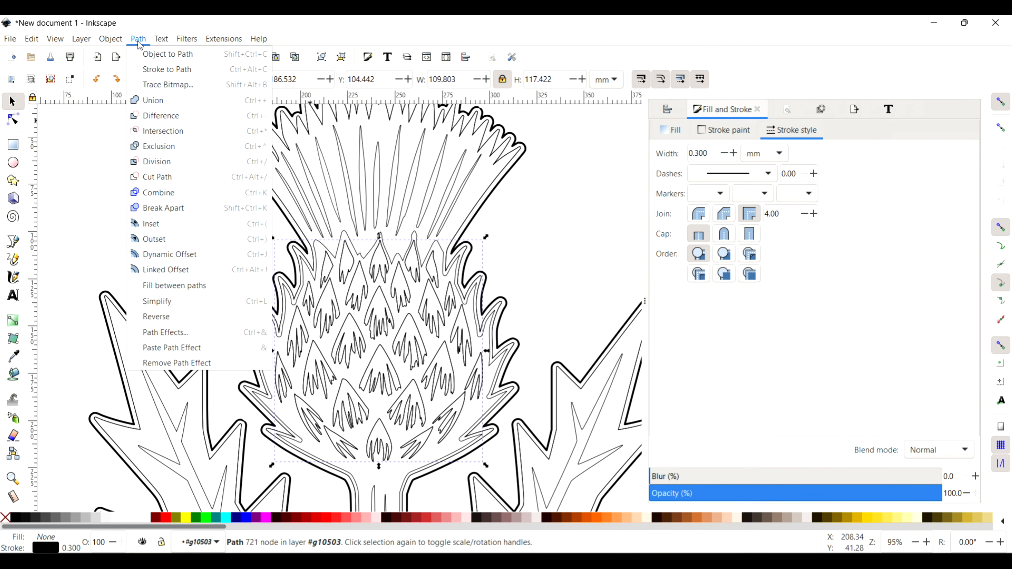
{"action": "left_click", "coordinate": [156, 99]}
Step: Create a linked offset of the united bulb scales and set its stroke width to 0.03 mm
{"action": "left_click", "coordinate": [138, 39]}
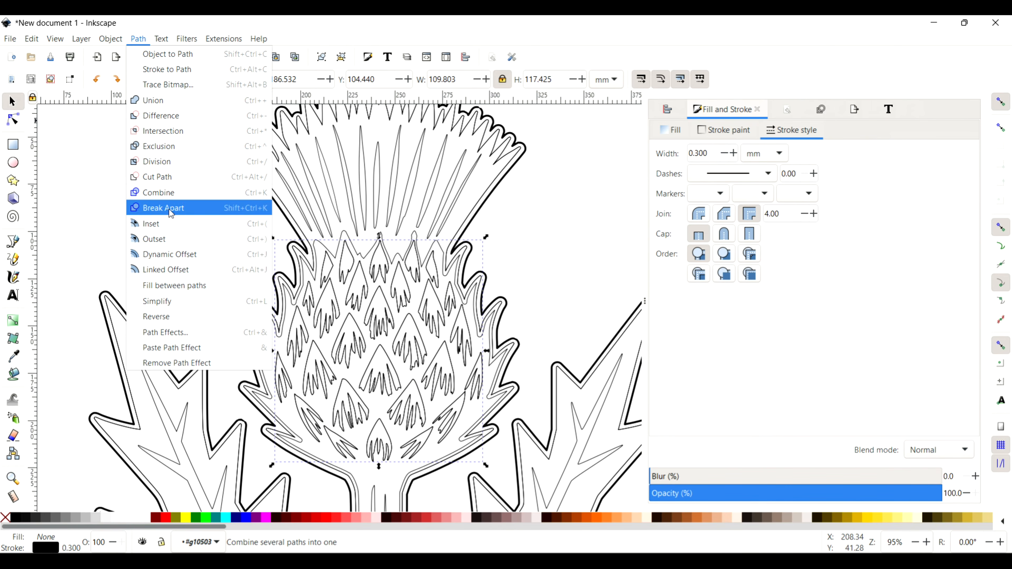
{"action": "left_click", "coordinate": [172, 270]}
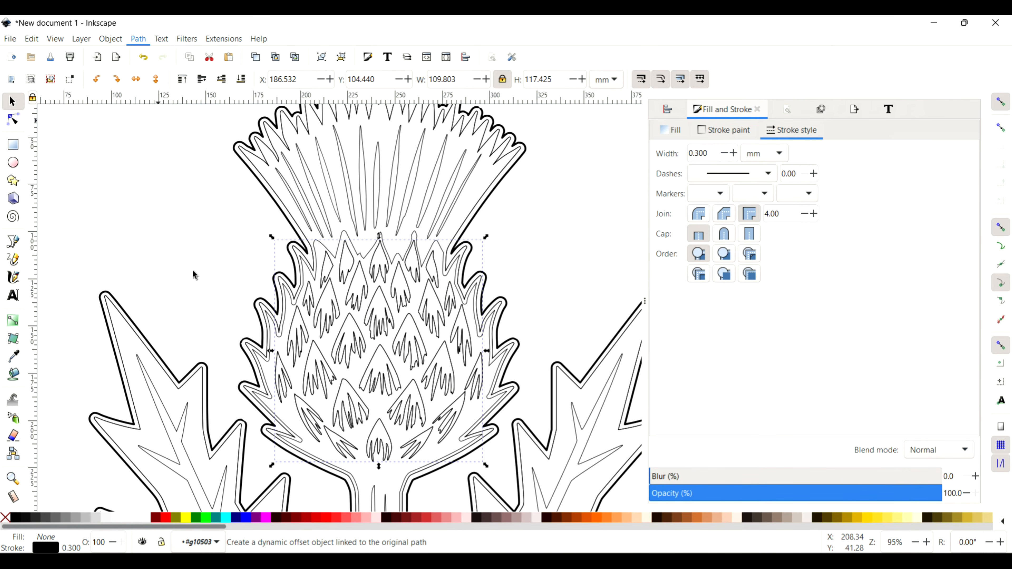
{"action": "scroll", "coordinate": [392, 272], "scroll_direction": "up", "scroll_amount": 3}
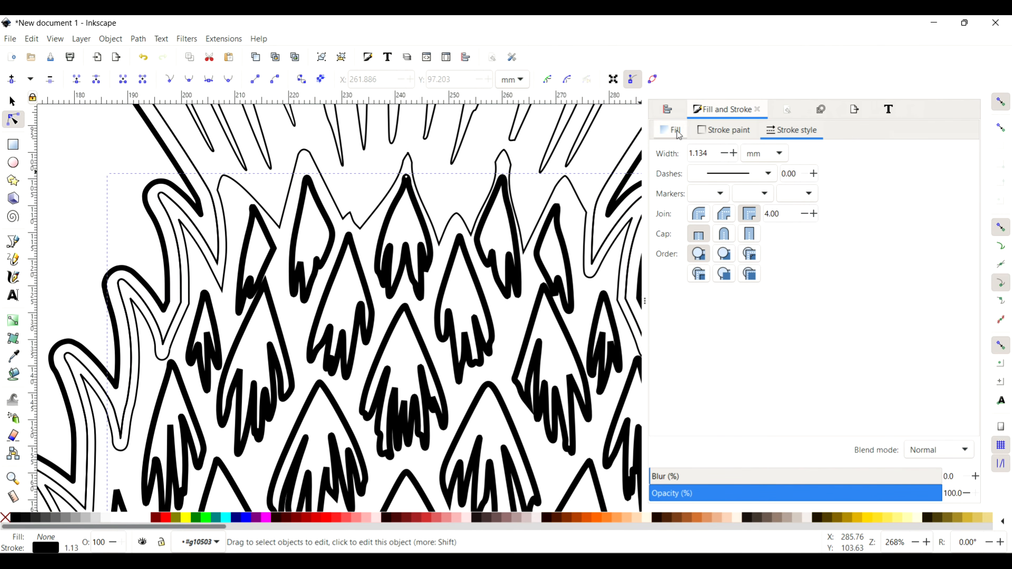
{"action": "left_click", "coordinate": [713, 155]}
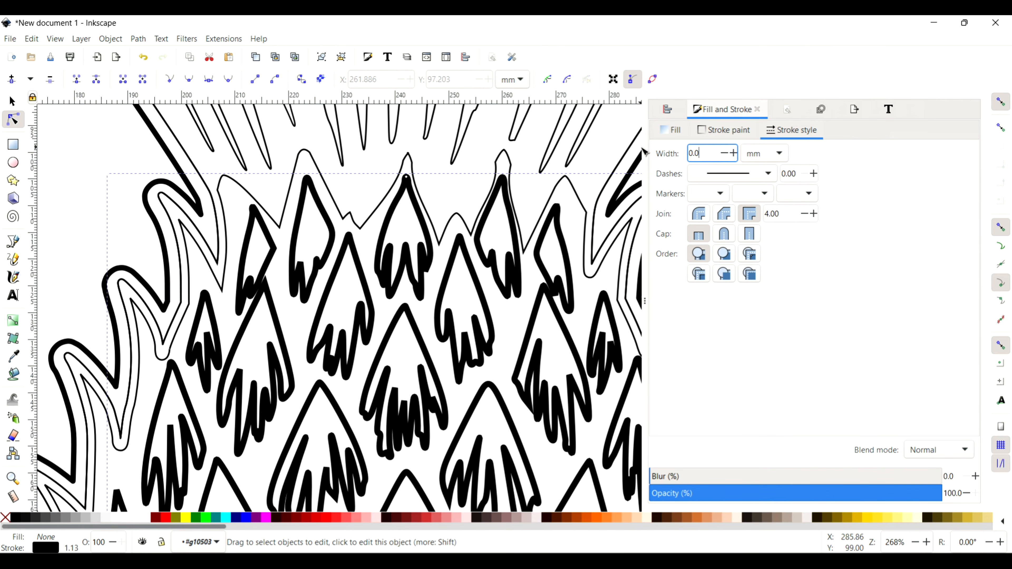
{"action": "key", "text": "Return"}
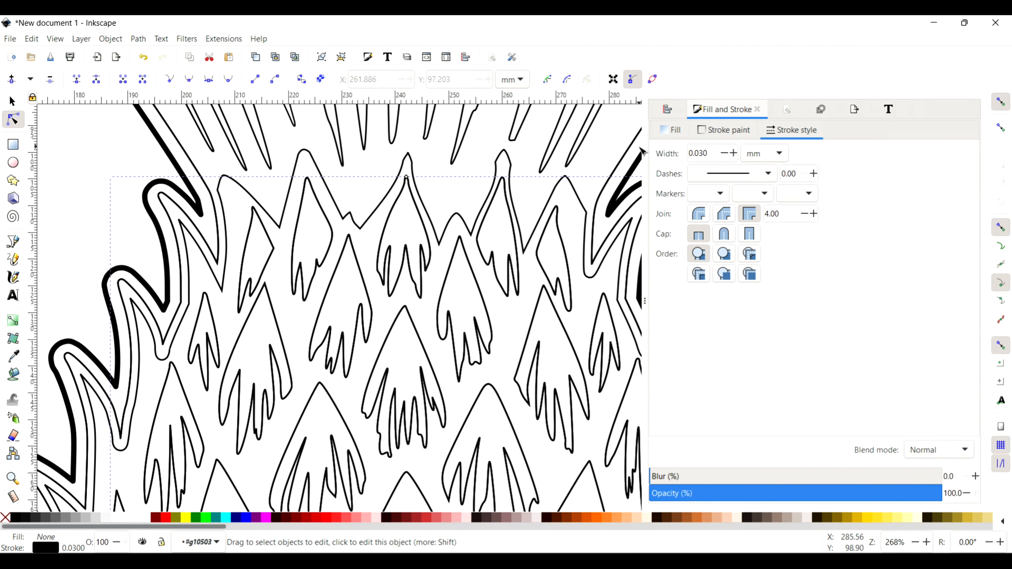
{"action": "left_click", "coordinate": [664, 136]}
{"action": "left_click", "coordinate": [724, 130]}
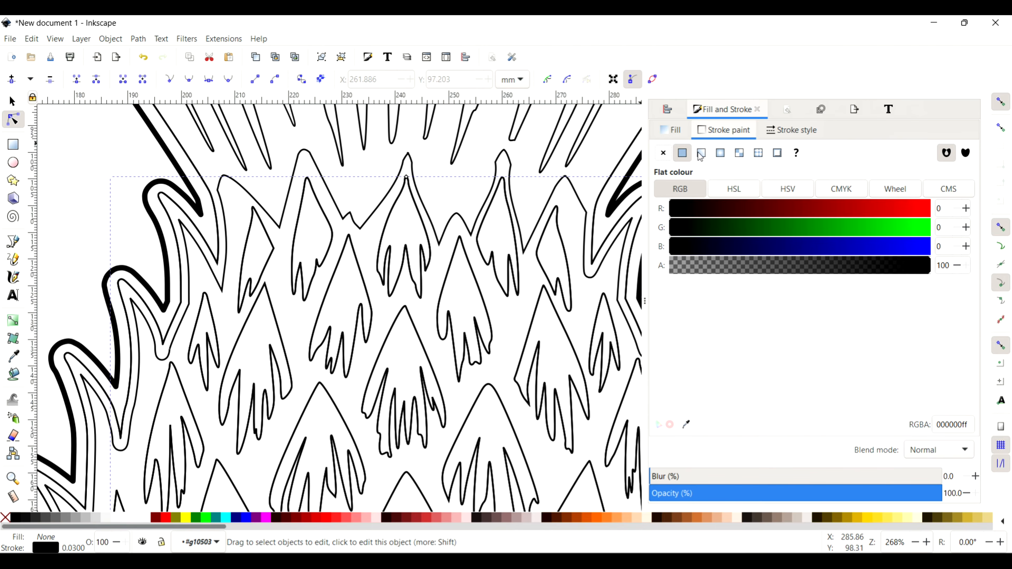
Step: Shrink the linked offset inward inside the bulb scales and convert it to a regular path
{"action": "scroll", "coordinate": [406, 194], "scroll_direction": "up", "scroll_amount": 2}
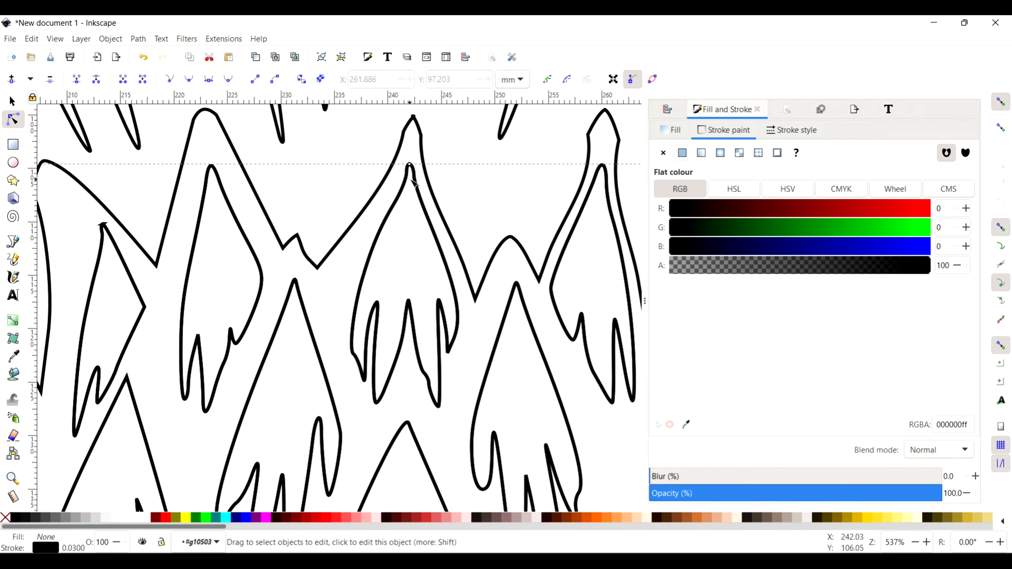
{"action": "left_click_drag", "start_coordinate": [412, 177], "coordinate": [411, 213]}
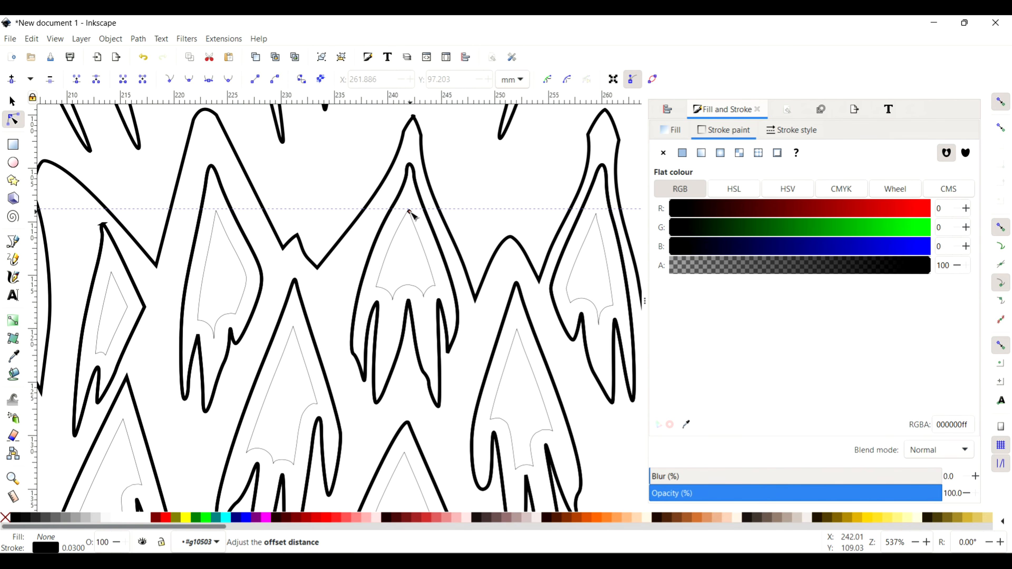
{"action": "scroll", "coordinate": [446, 202], "scroll_direction": "down", "scroll_amount": 4}
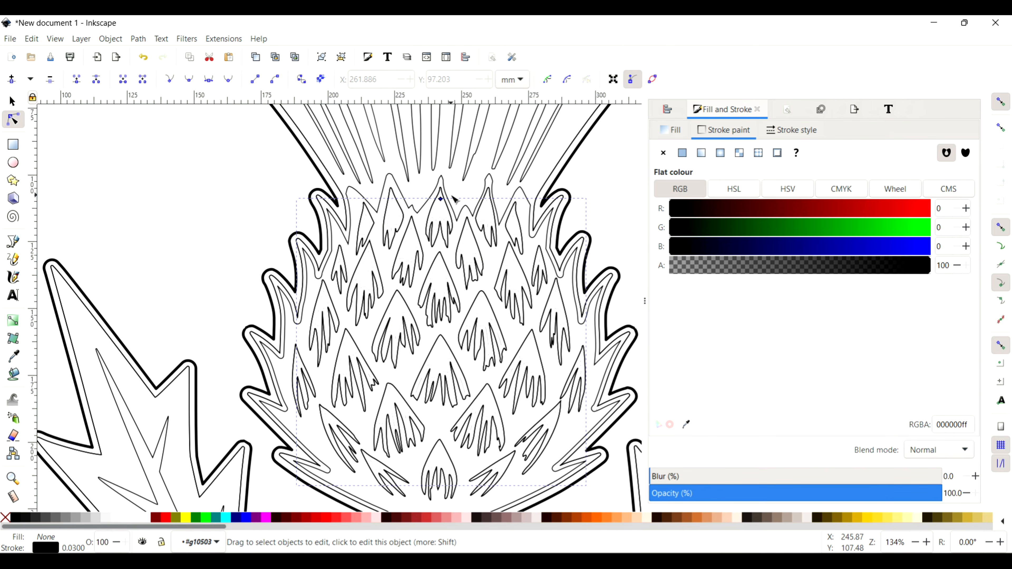
{"action": "left_click", "coordinate": [140, 39]}
{"action": "left_click", "coordinate": [148, 56]}
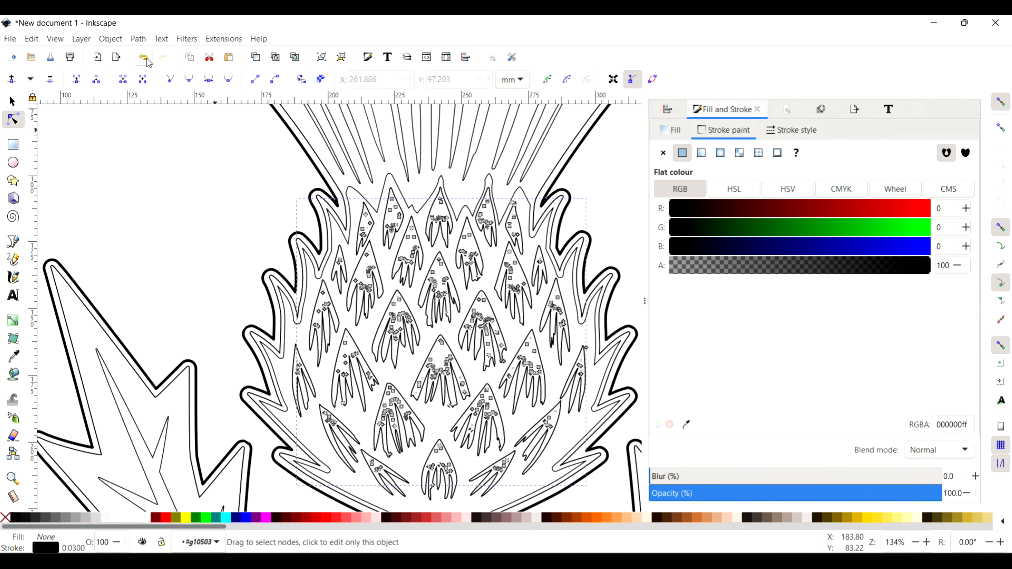
{"action": "left_click", "coordinate": [191, 211]}
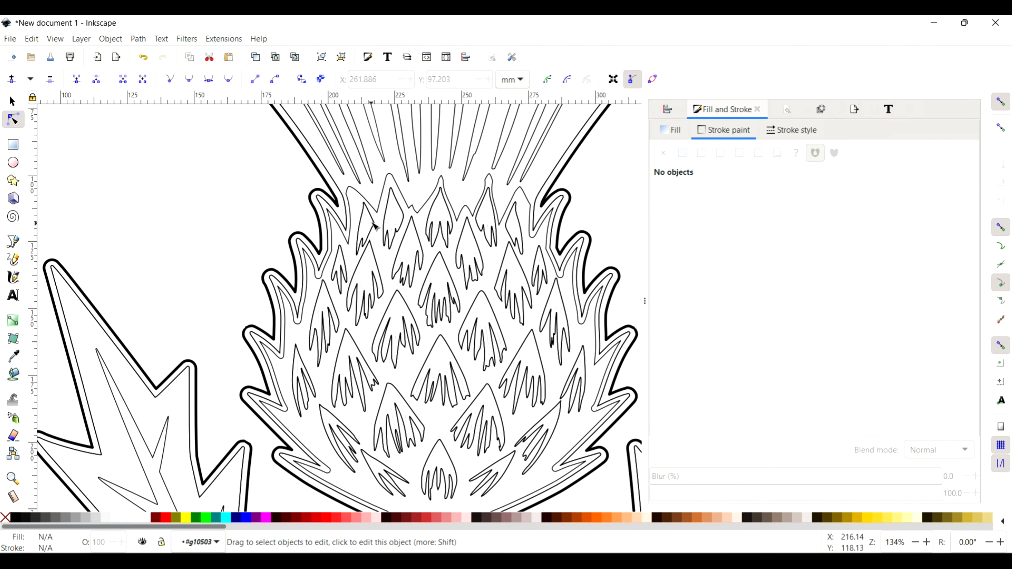
{"action": "left_click", "coordinate": [374, 223]}
{"action": "left_click", "coordinate": [373, 212]}
{"action": "left_click", "coordinate": [371, 206], "text": "shift"}
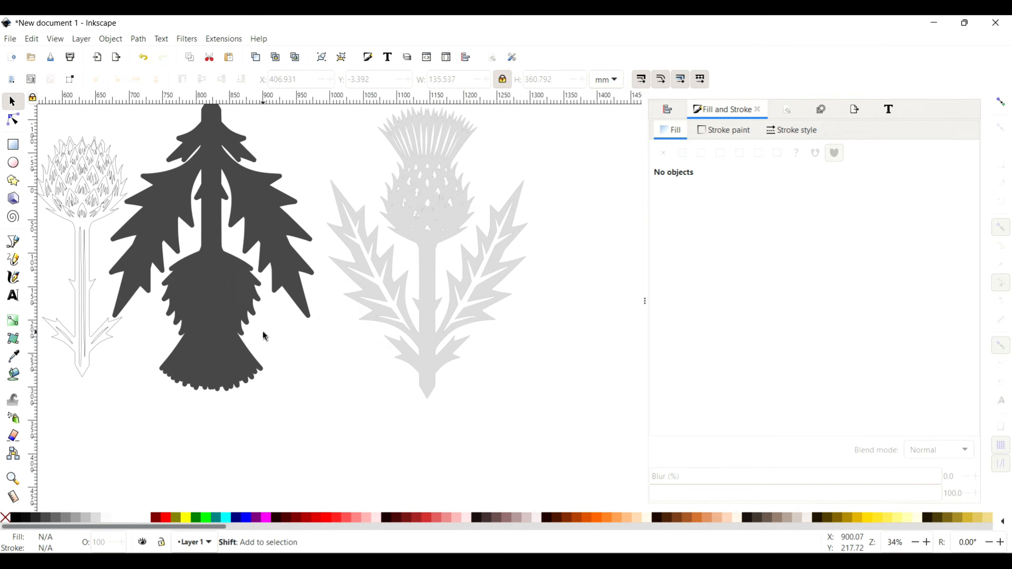
Step: Align the top edges of the light grey thistle and dark silhouette, and move the grey thistle horizontally to about X 947 mm
{"action": "scroll", "coordinate": [275, 331], "scroll_direction": "left", "scroll_amount": 4}
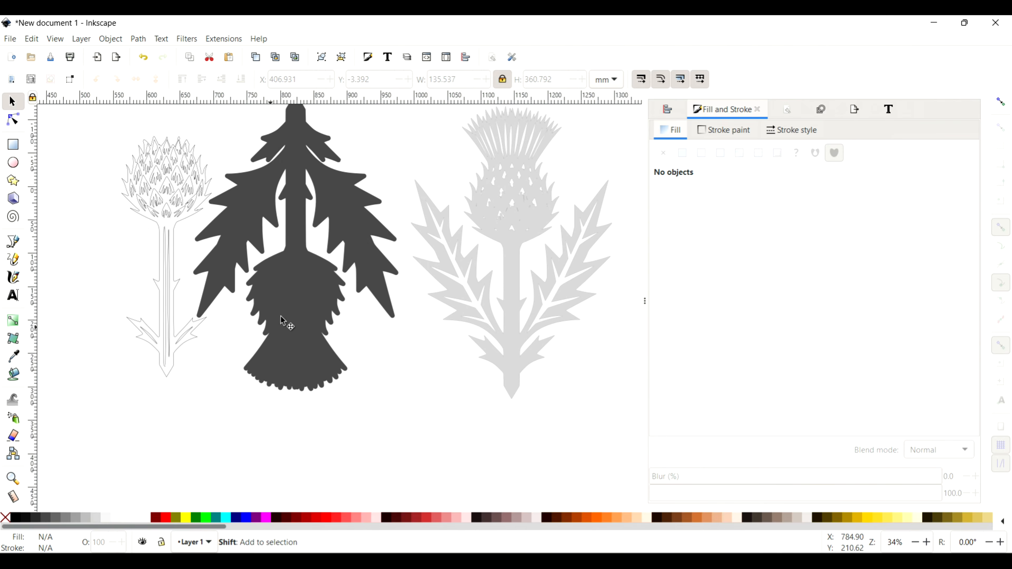
{"action": "left_click", "coordinate": [284, 324]}
{"action": "left_click", "coordinate": [523, 216], "text": "shift"}
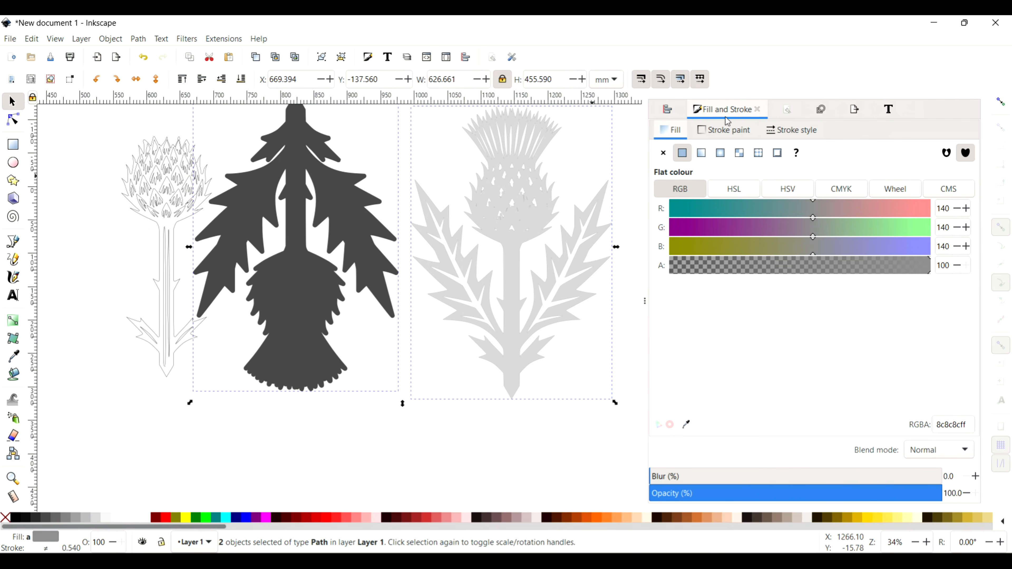
{"action": "left_click", "coordinate": [676, 113]}
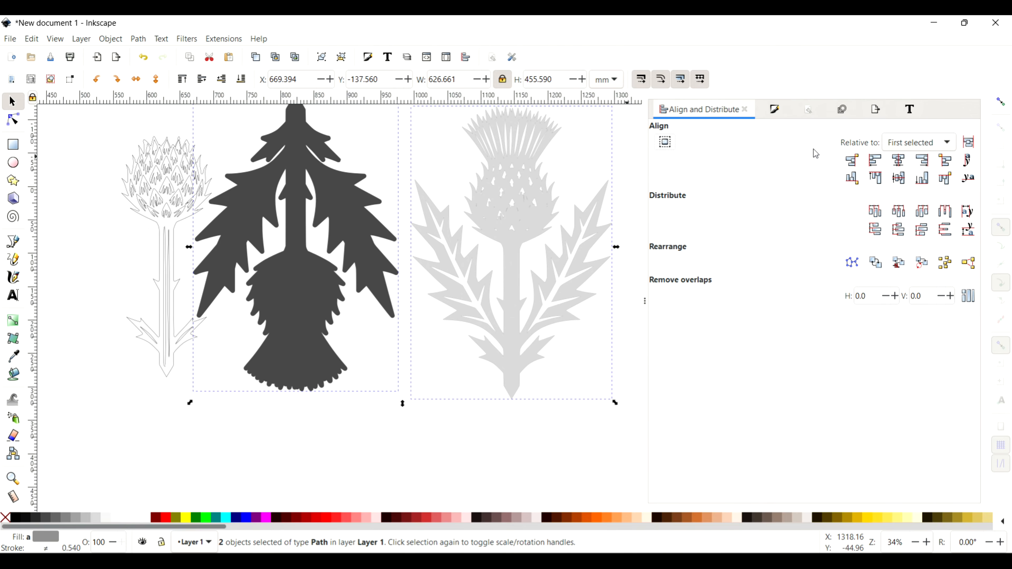
{"action": "left_click", "coordinate": [876, 178]}
{"action": "left_click", "coordinate": [349, 392]}
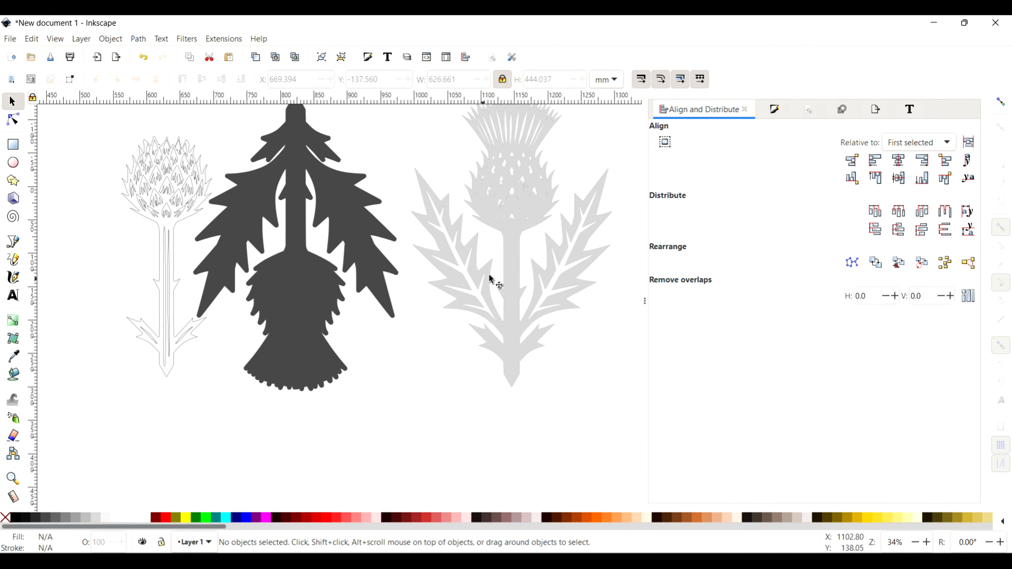
{"action": "left_click", "coordinate": [510, 240]}
{"action": "left_click_drag", "start_coordinate": [510, 240], "coordinate": [478, 239]}
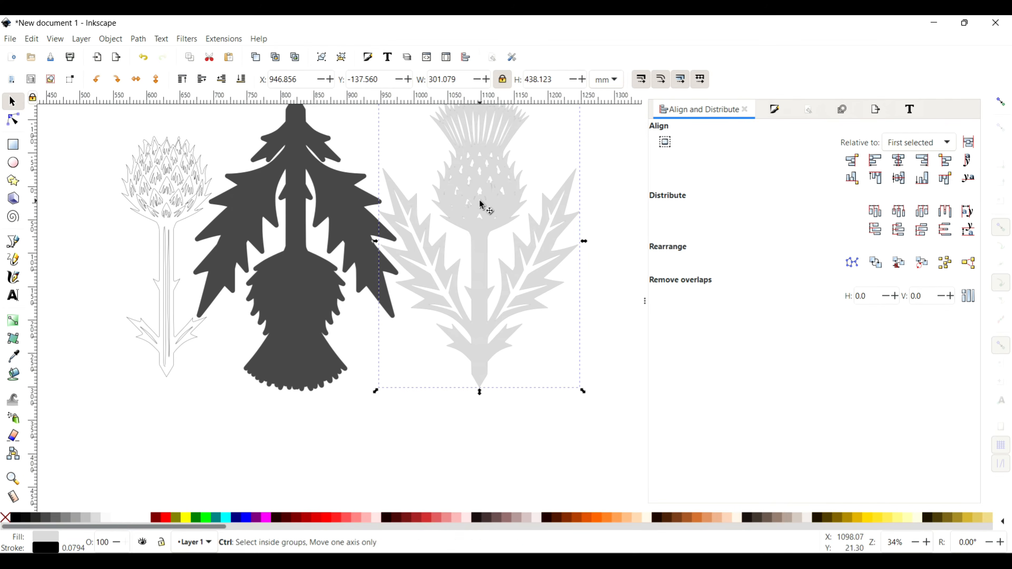